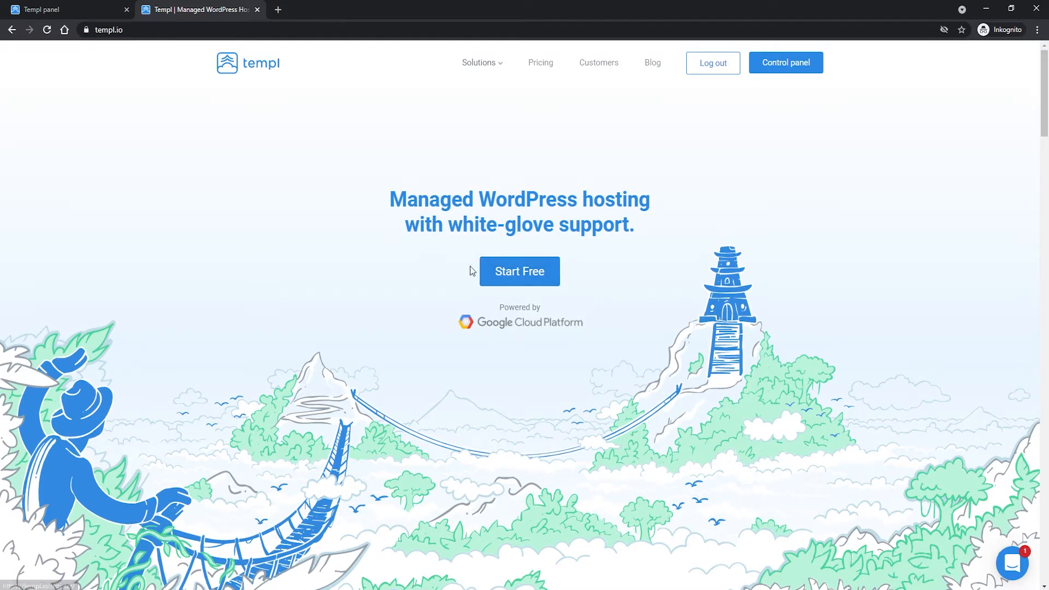
- Close the Templ homepage tab and start creating a new website from the control panel's welcome page
click(78, 6)
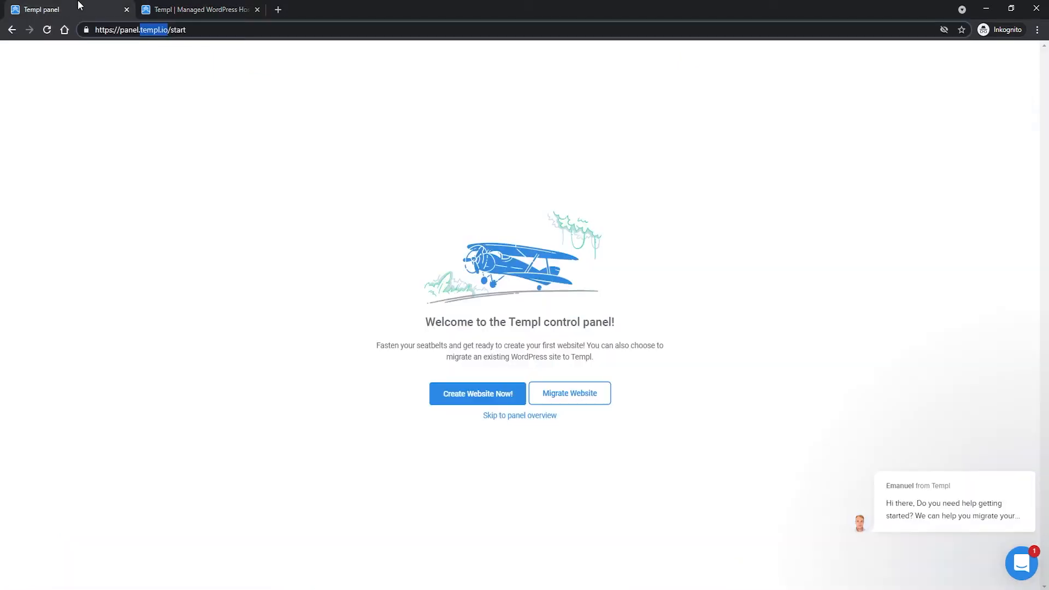
click(257, 10)
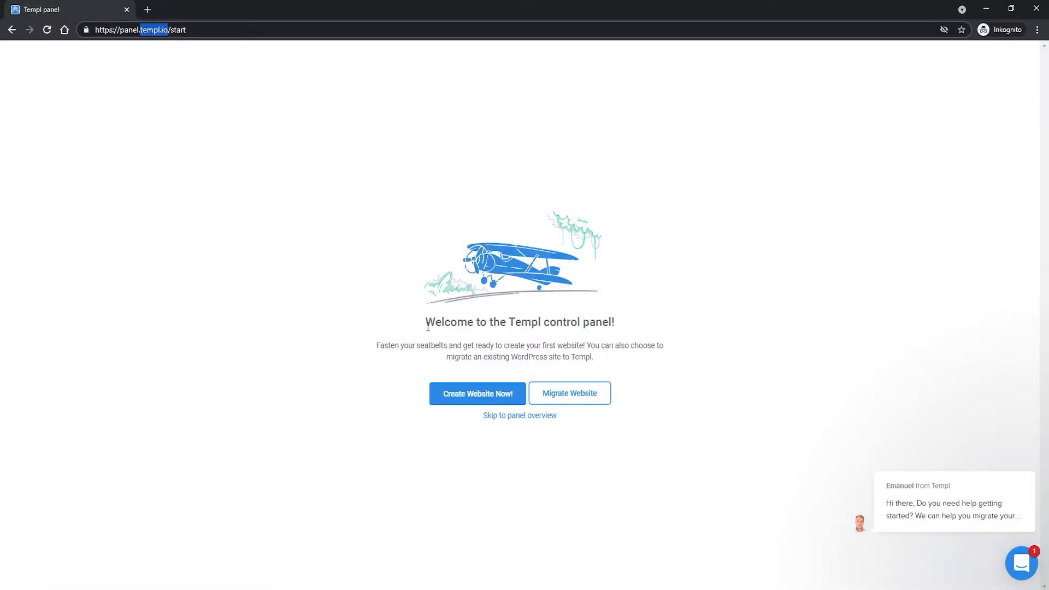
click(387, 324)
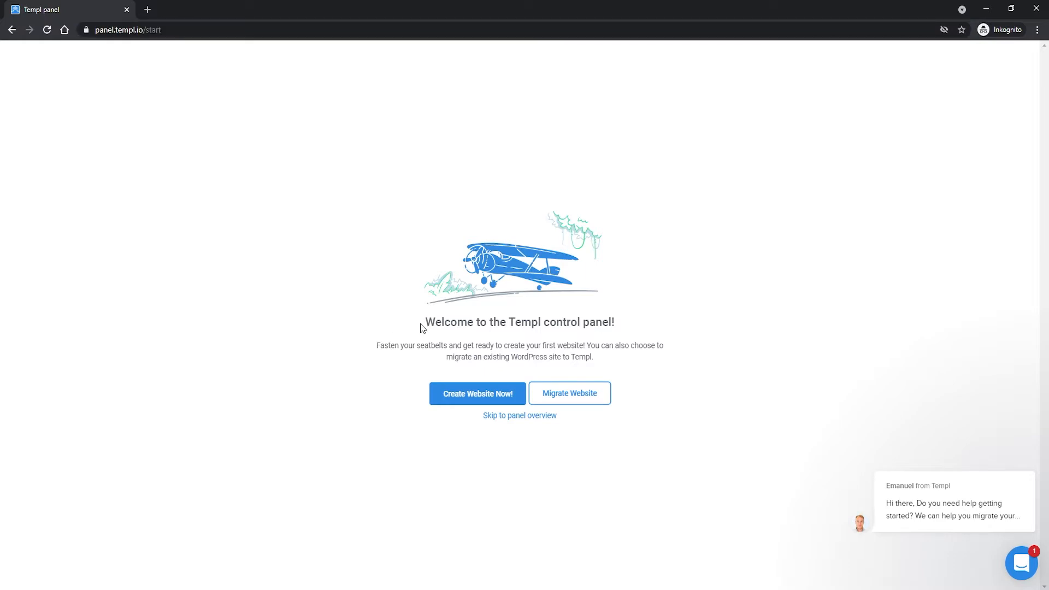
drag(424, 323, 599, 333)
click(504, 345)
click(485, 398)
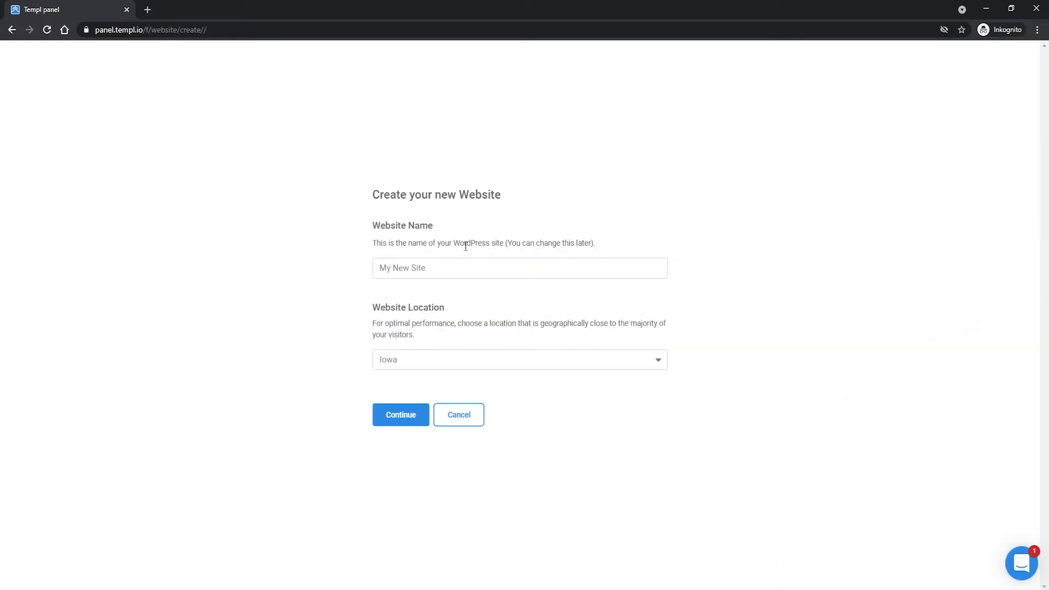
- Create the website with the name Youtube test and the location London, and continue to its details
click(439, 267)
click(477, 356)
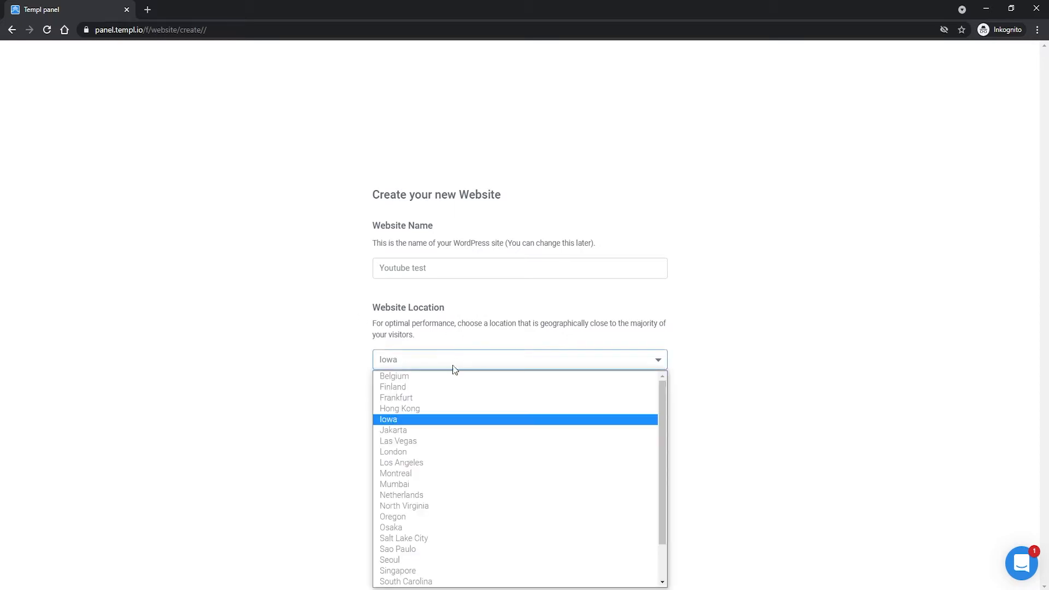
click(393, 453)
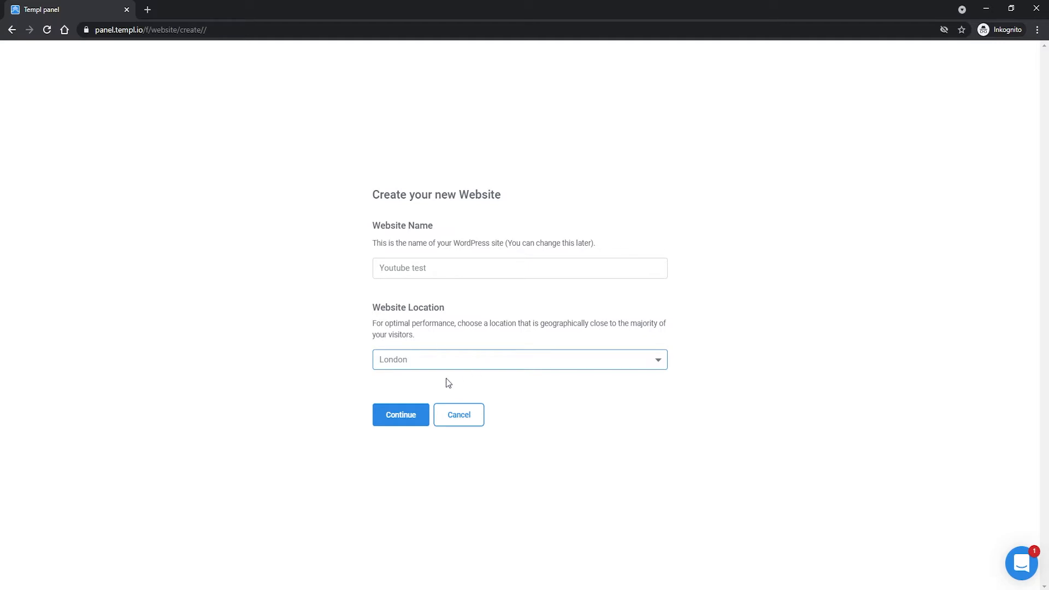
click(398, 421)
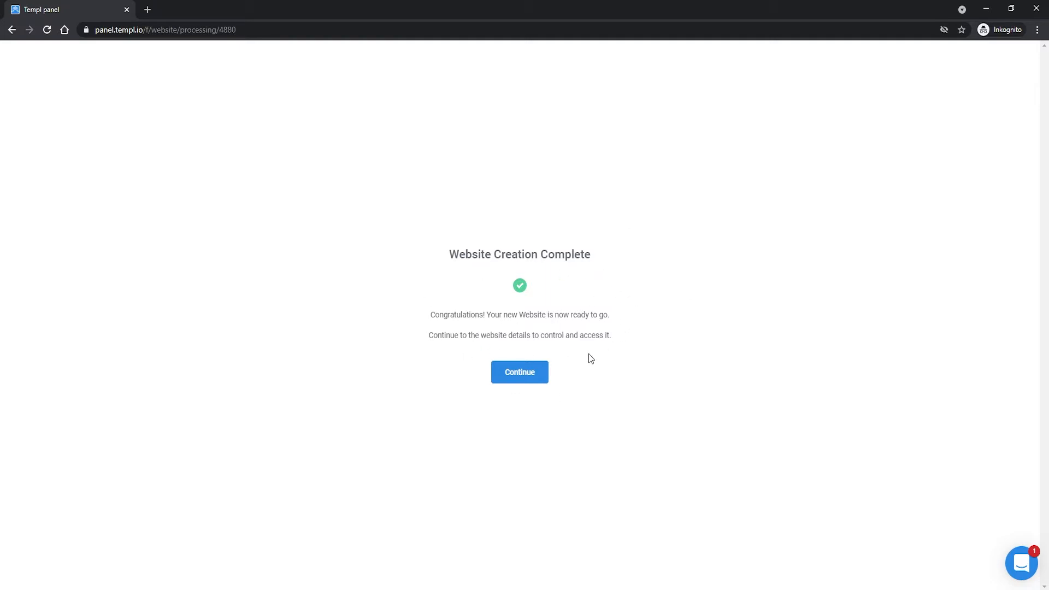
click(528, 376)
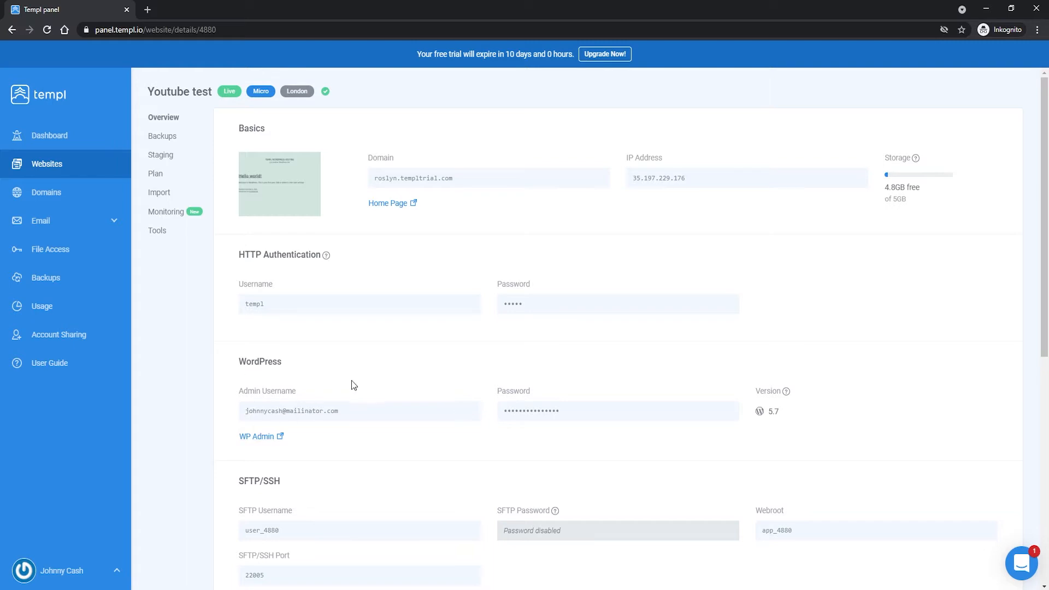
- Open the site's WP Admin and log in with the HTTP authentication username and password given in the Templ panel
click(256, 436)
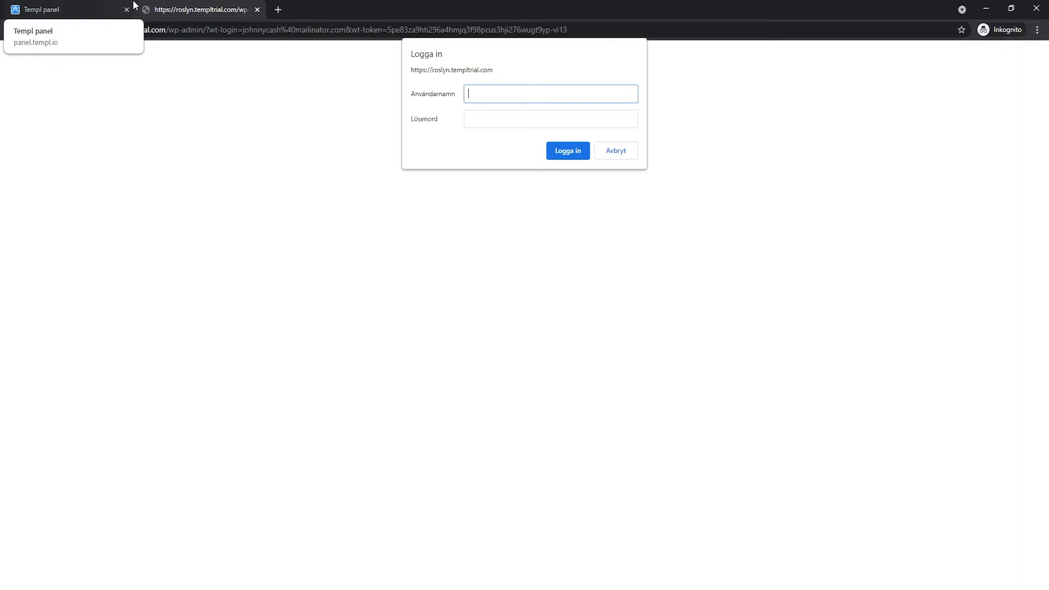
click(95, 6)
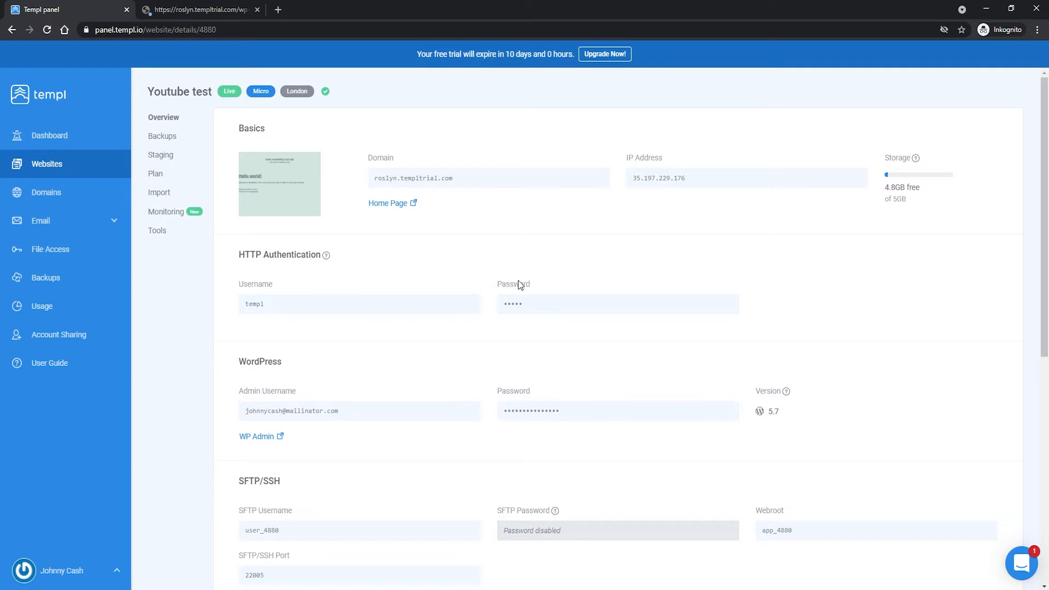
mouse_move(288, 298)
click(164, 7)
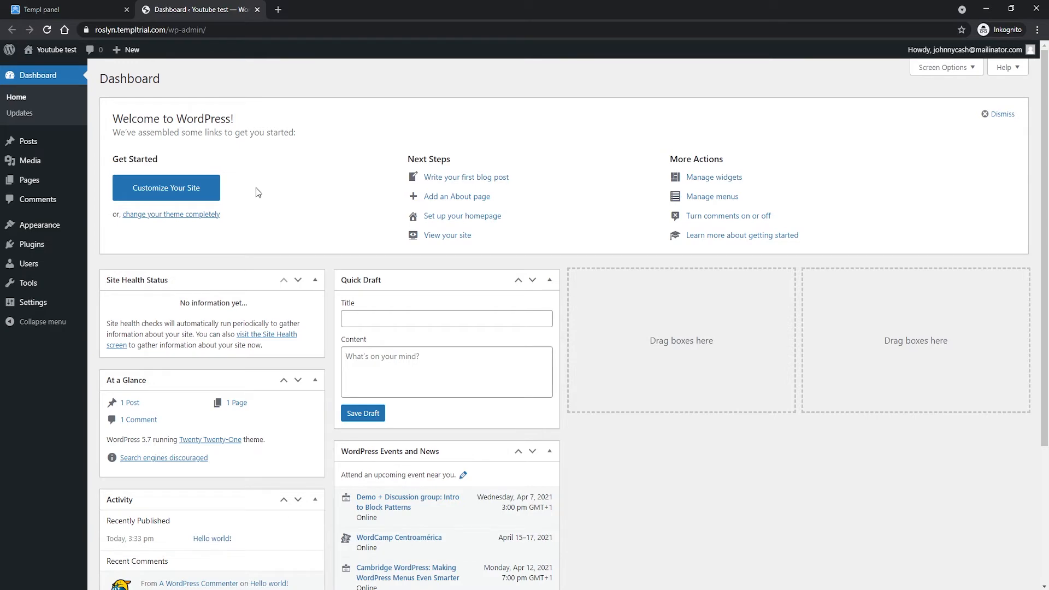
- Look over the WordPress dashboard and open the live Youtube test site in a separate tab
scroll(350, 131, down, 3)
scroll(344, 139, up, 3)
mouse_move(53, 52)
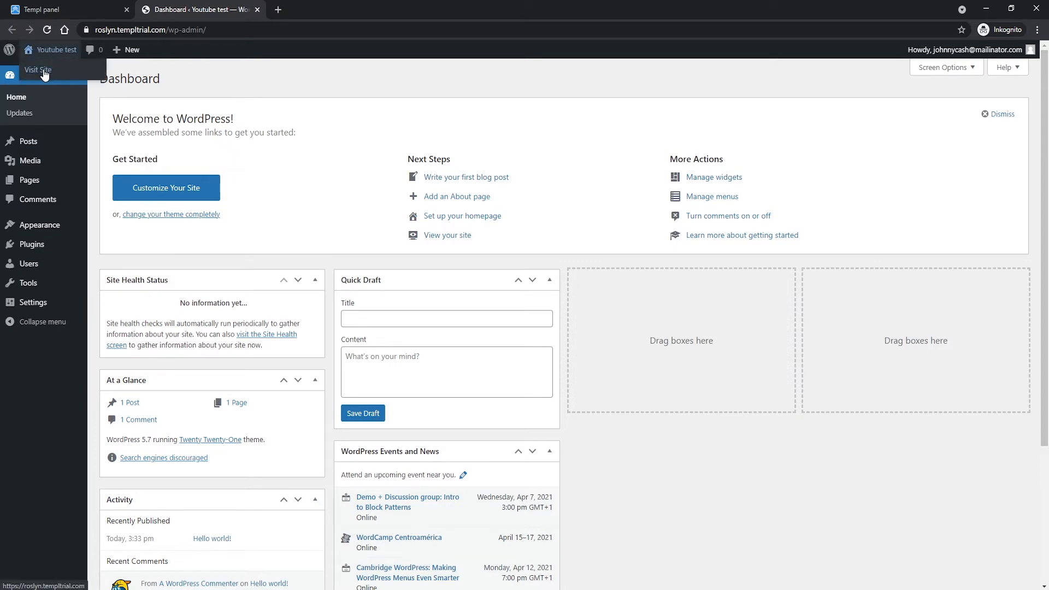
right_click(46, 74)
click(82, 78)
click(324, 9)
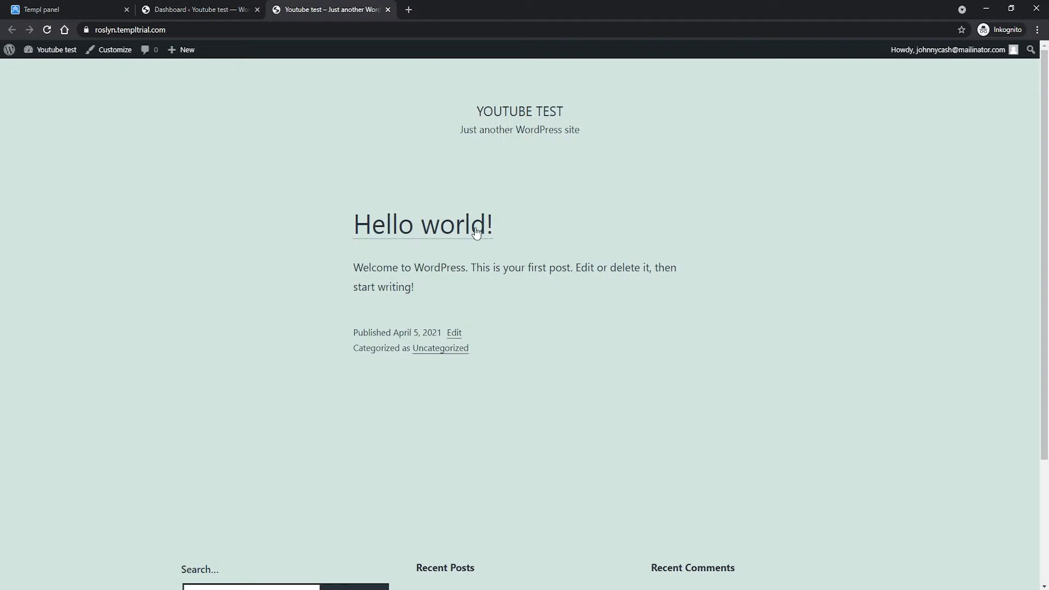
- Examine the default front page of the live site, including its title, tagline, Hello world! post and footer widgets
scroll(484, 229, down, 4)
scroll(638, 294, up, 4)
scroll(550, 195, down, 1)
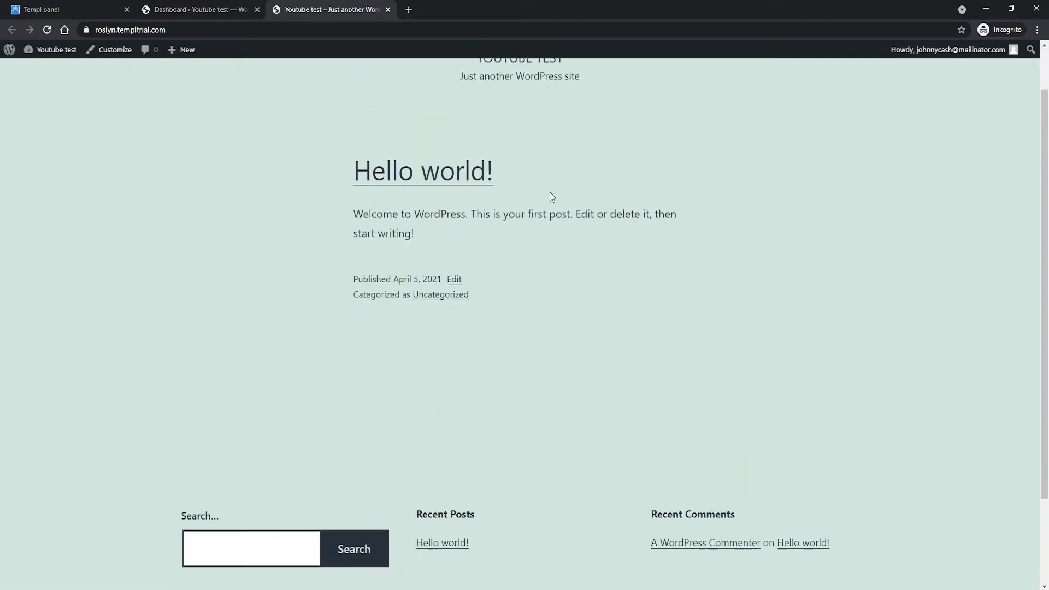
scroll(558, 207, up, 1)
drag(462, 101, 674, 323)
click(690, 363)
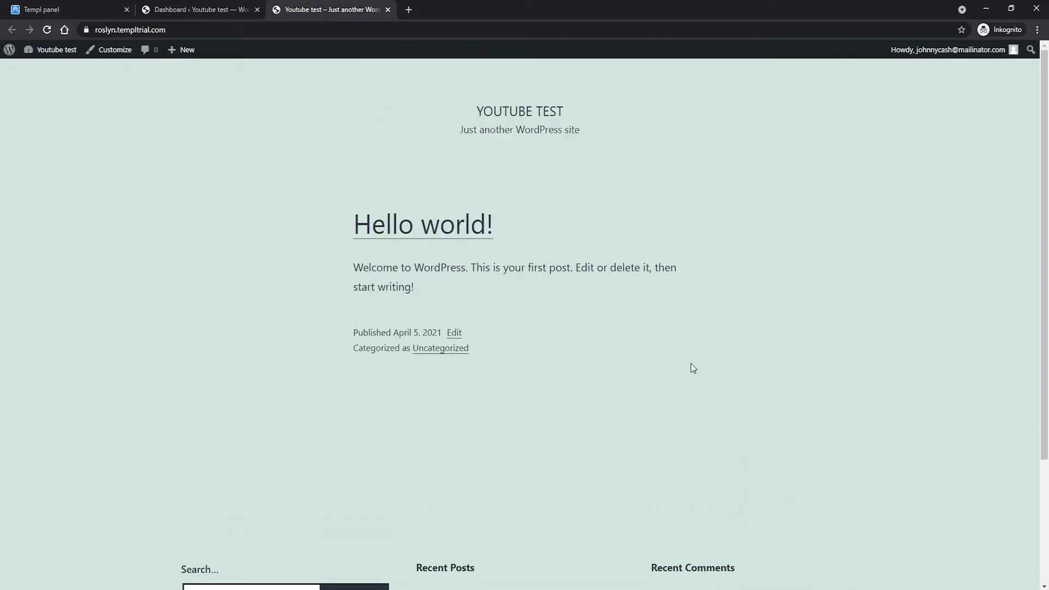
scroll(677, 366, down, 2)
scroll(645, 296, up, 2)
drag(475, 111, 594, 120)
click(594, 119)
drag(459, 130, 618, 143)
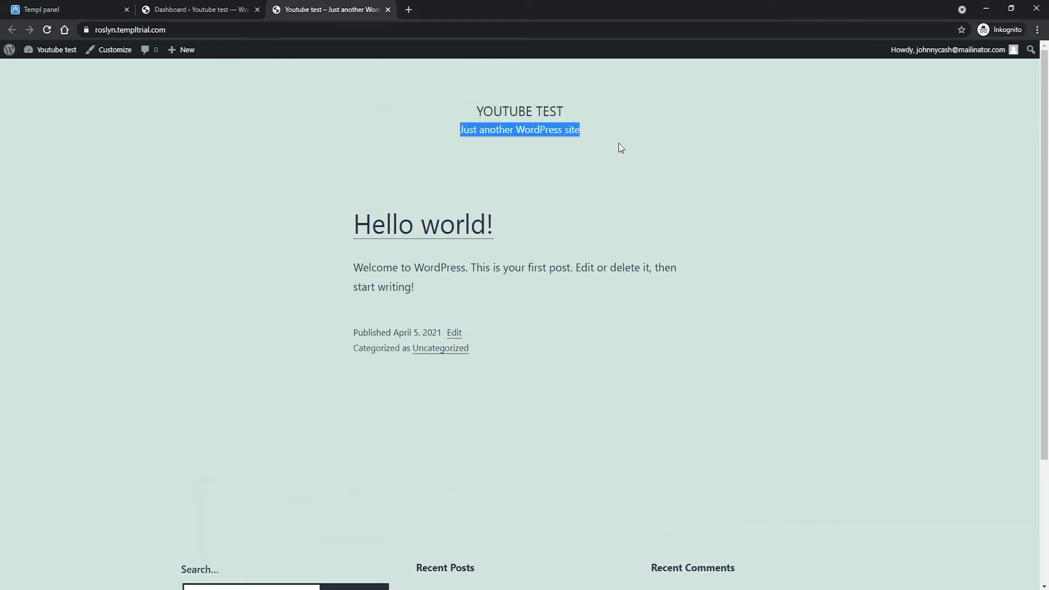
click(473, 136)
drag(472, 136, 571, 145)
click(572, 146)
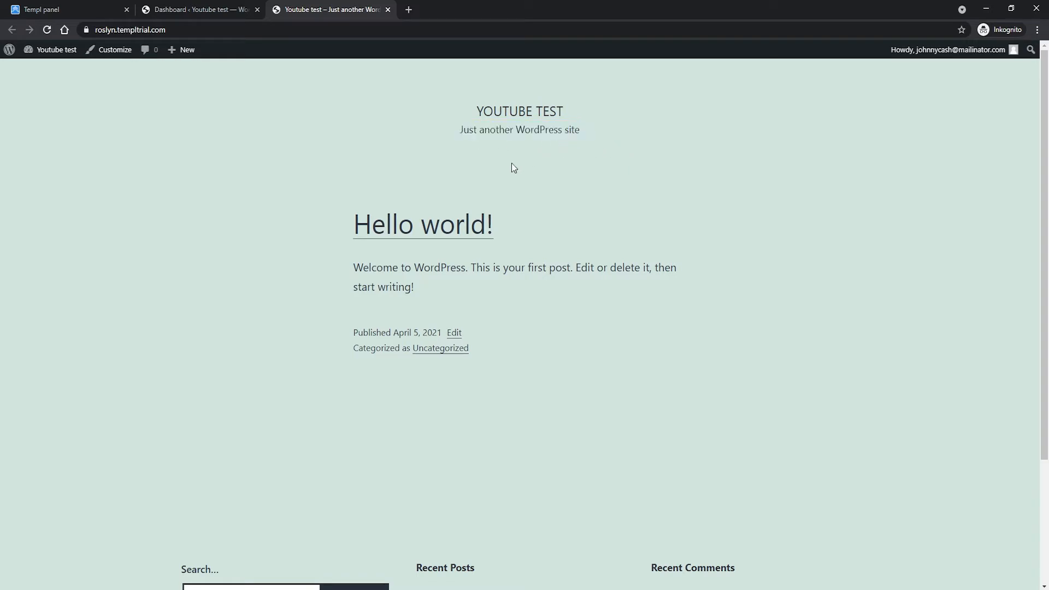
drag(450, 319, 352, 221)
click(345, 224)
- Return to the WordPress dashboard and search the plugins available to add for elementor
click(212, 9)
scroll(366, 215, down, 3)
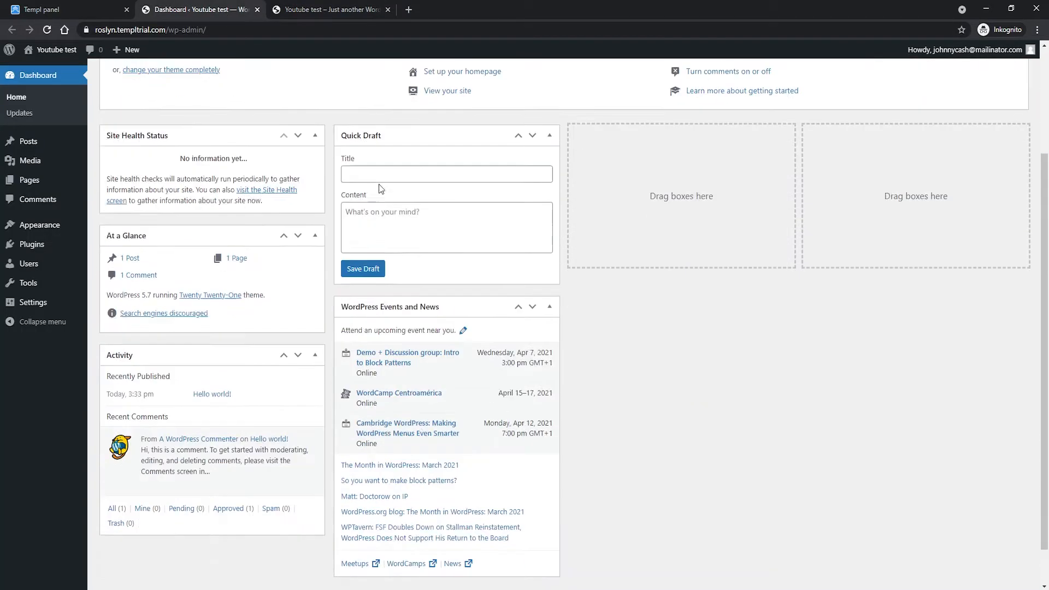
scroll(366, 215, up, 2)
scroll(362, 229, up, 1)
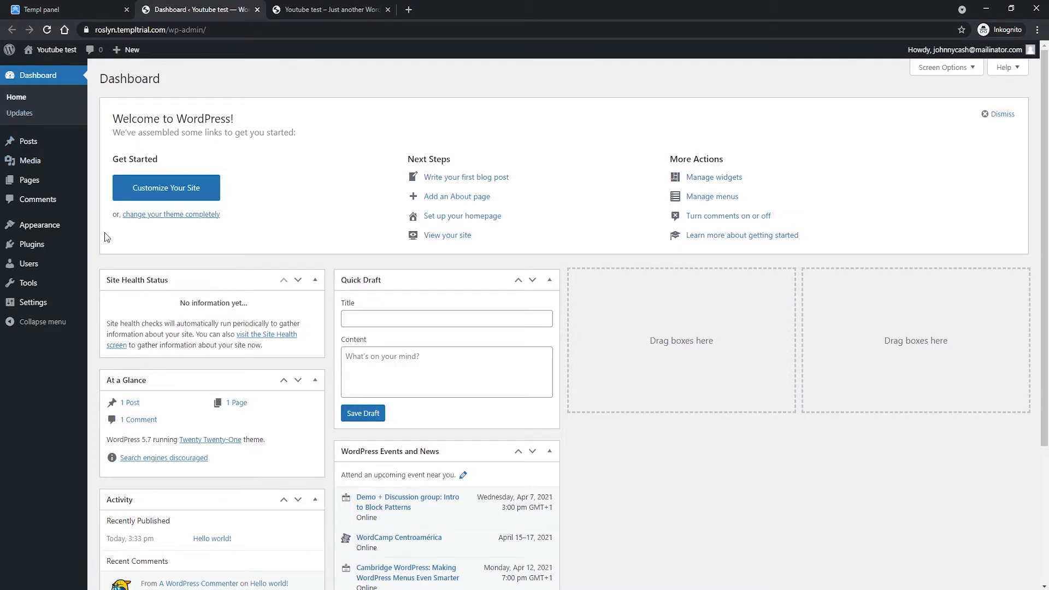
click(25, 249)
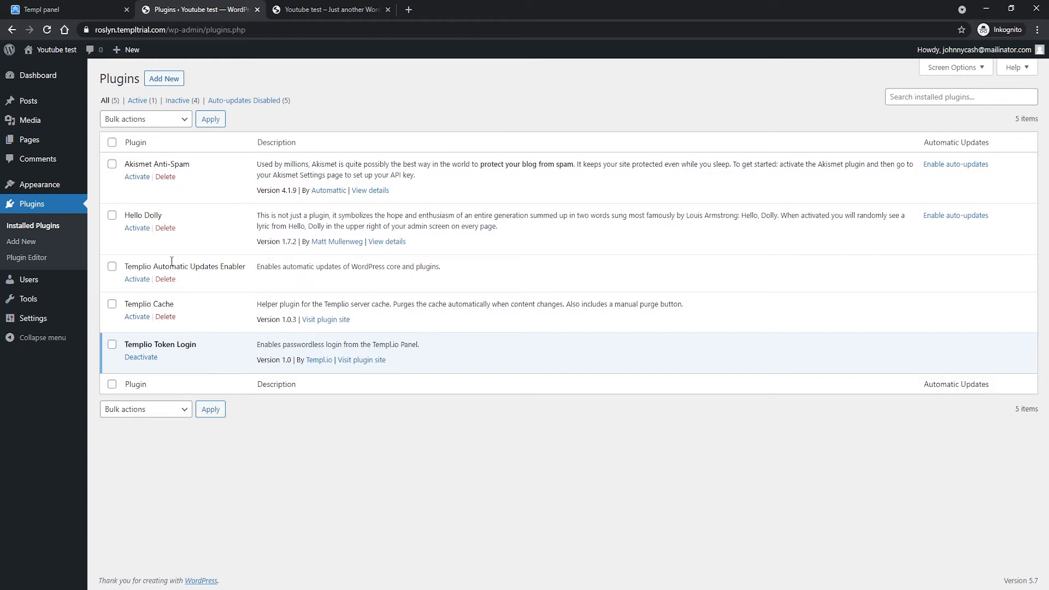
click(166, 81)
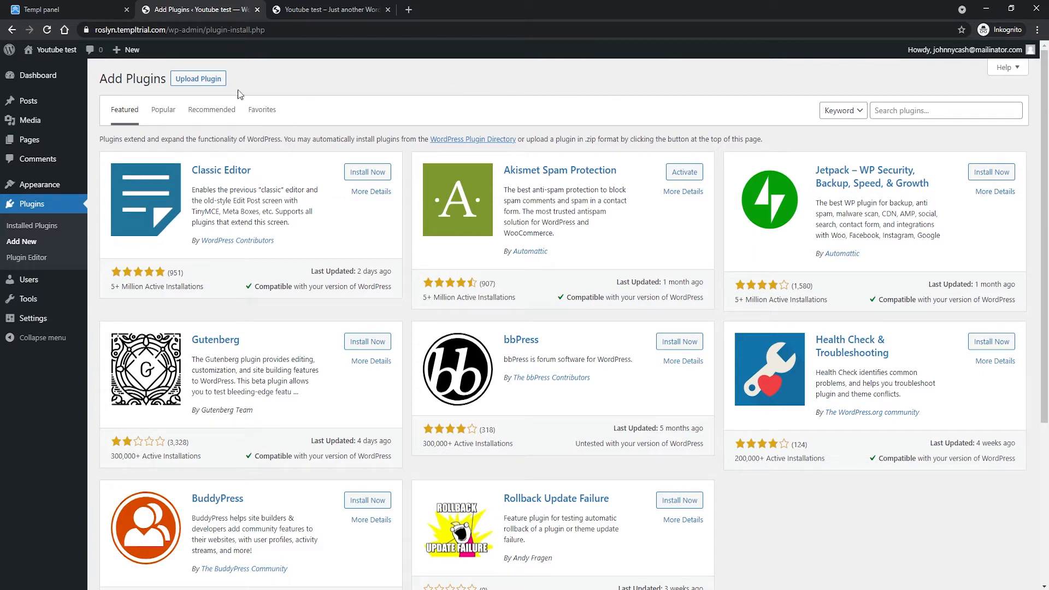
click(906, 111)
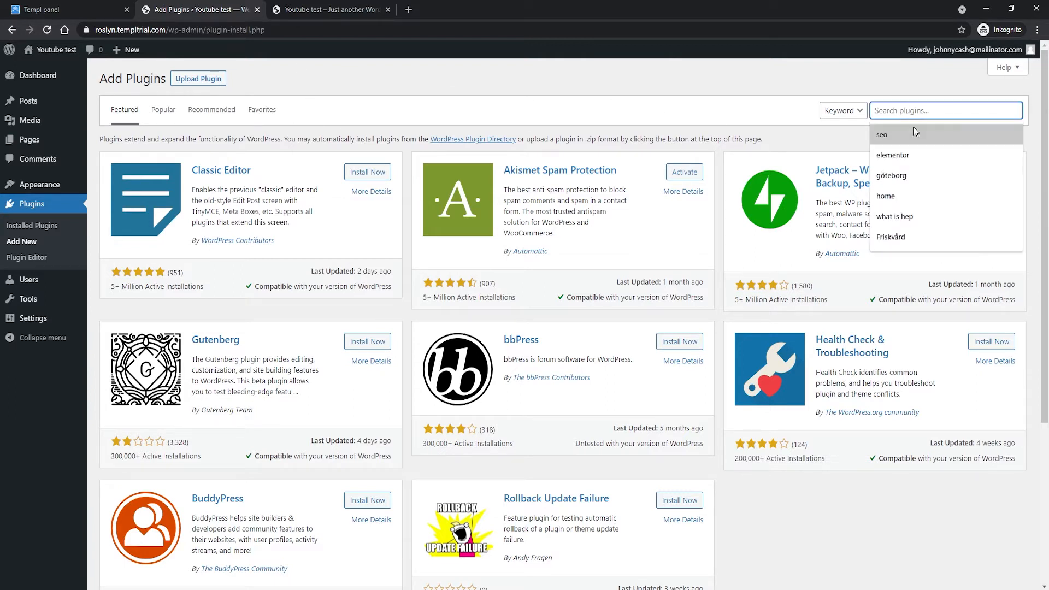
click(905, 158)
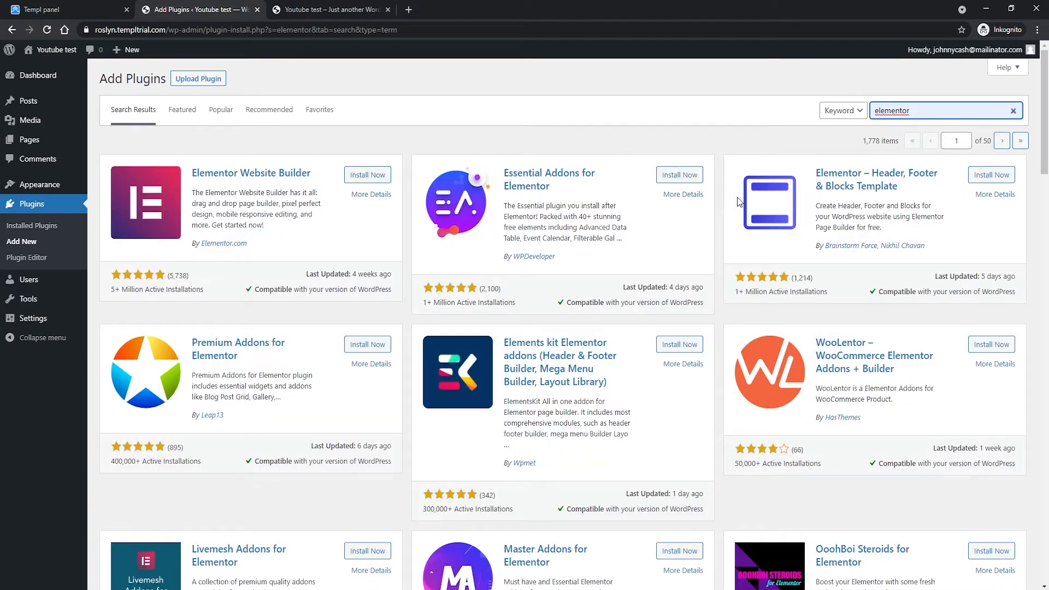
- Install and activate the Elementor Website Builder plugin, and close its getting started screen
scroll(373, 261, down, 3)
scroll(550, 259, up, 4)
click(364, 178)
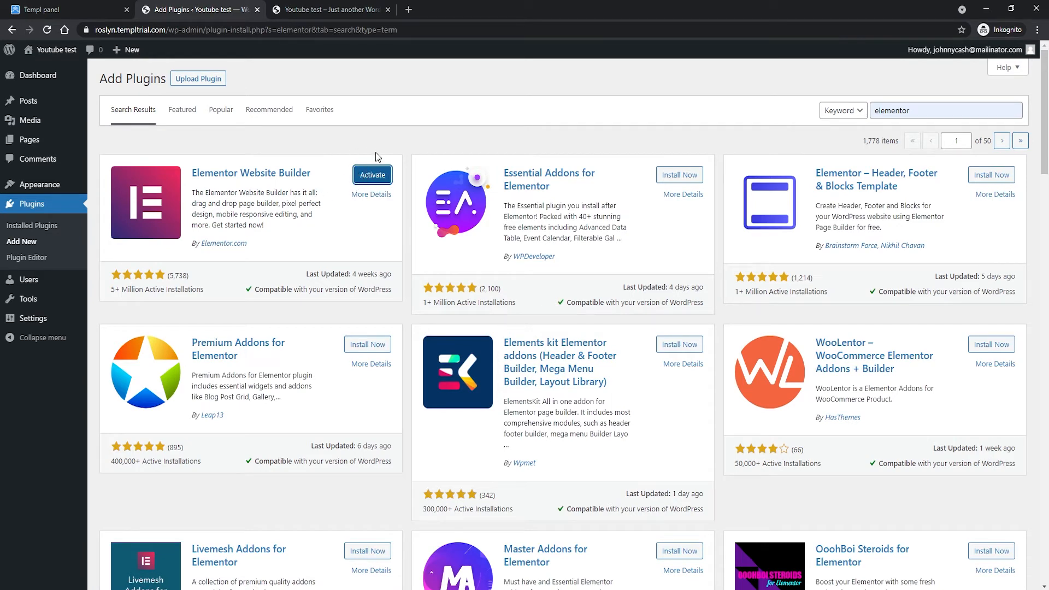
click(361, 179)
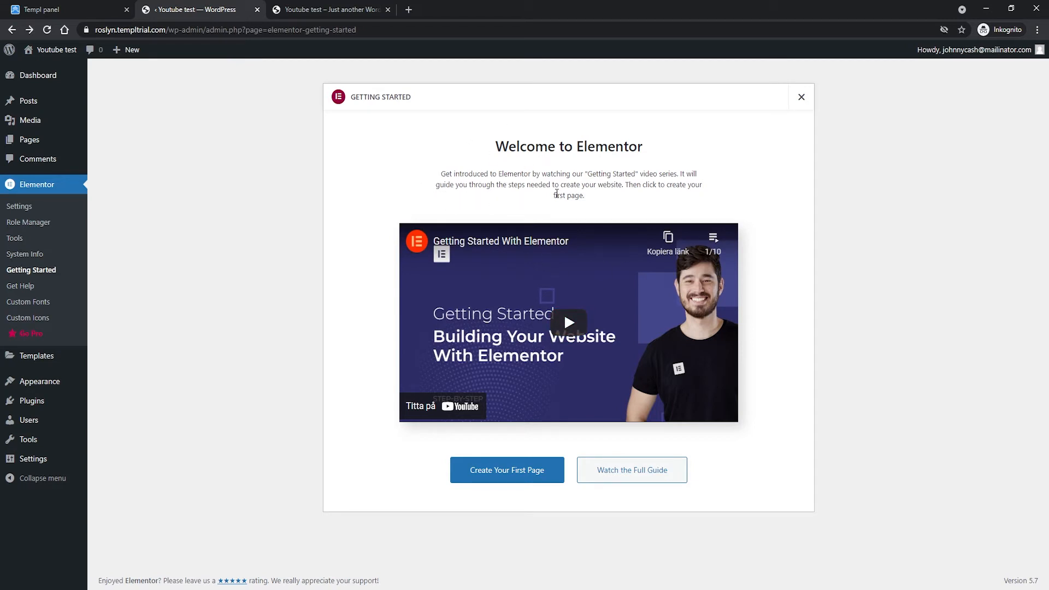
click(801, 99)
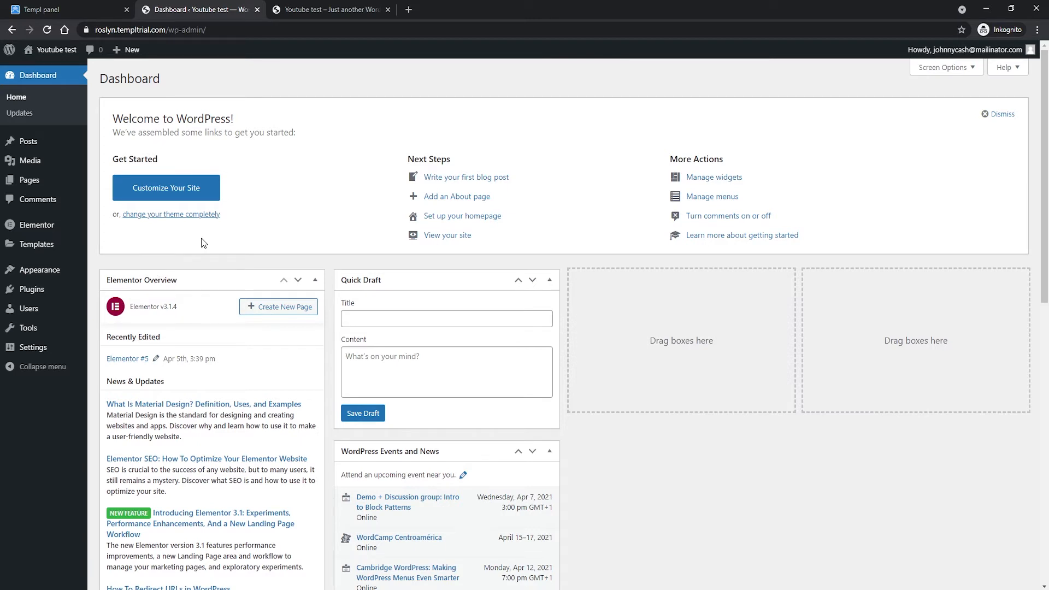
- Go to the site's themes and search the themes available to add for astra
mouse_move(54, 273)
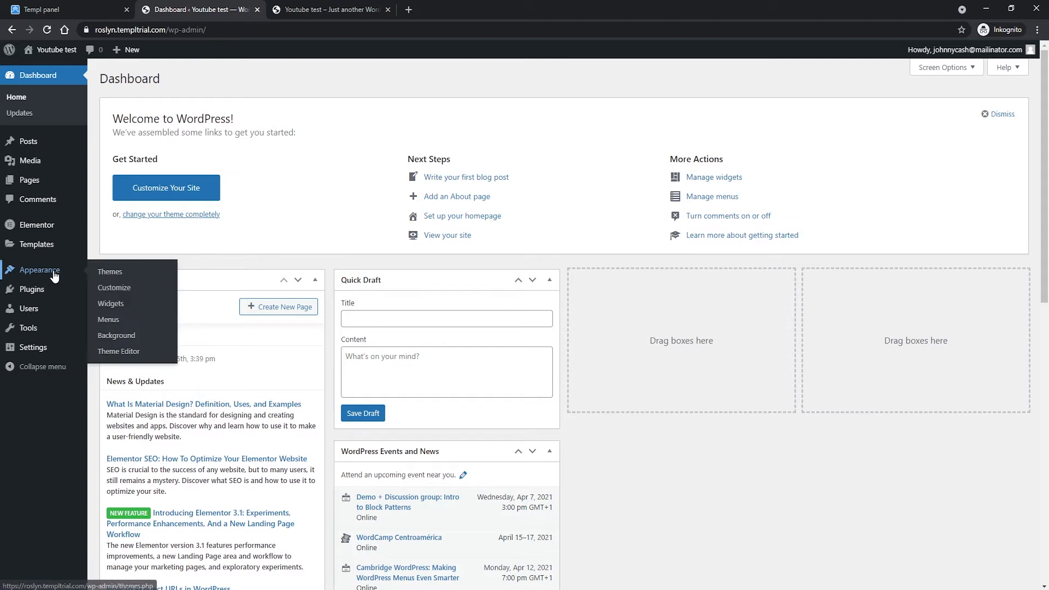
click(109, 273)
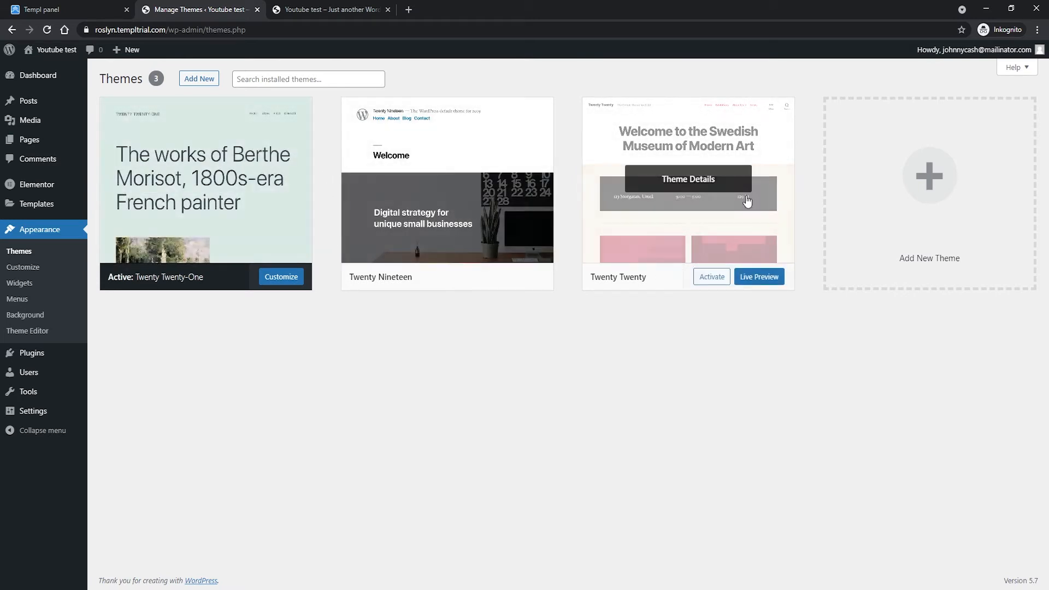
click(199, 80)
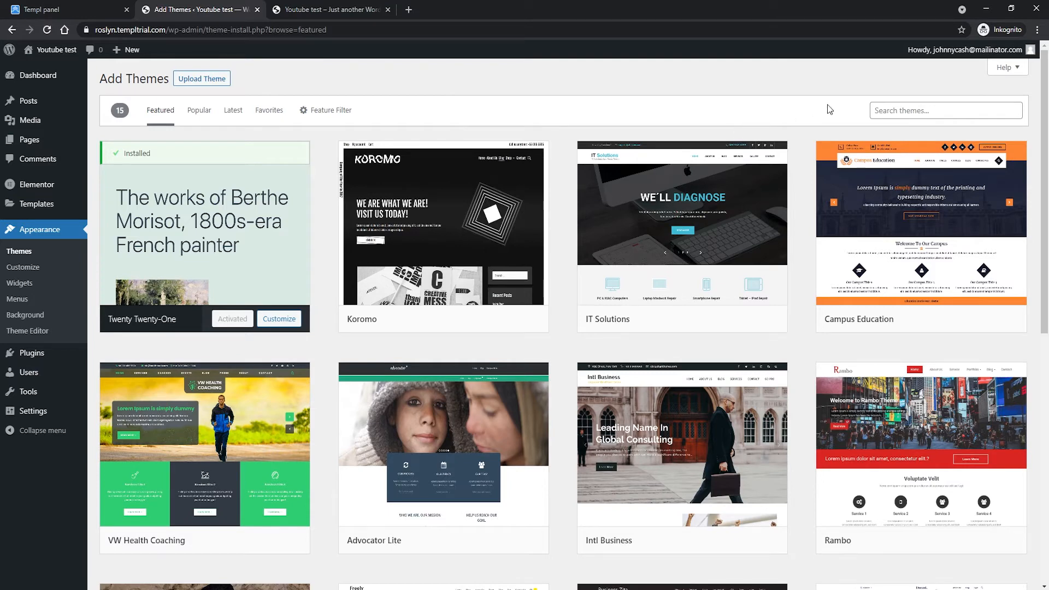
click(878, 111)
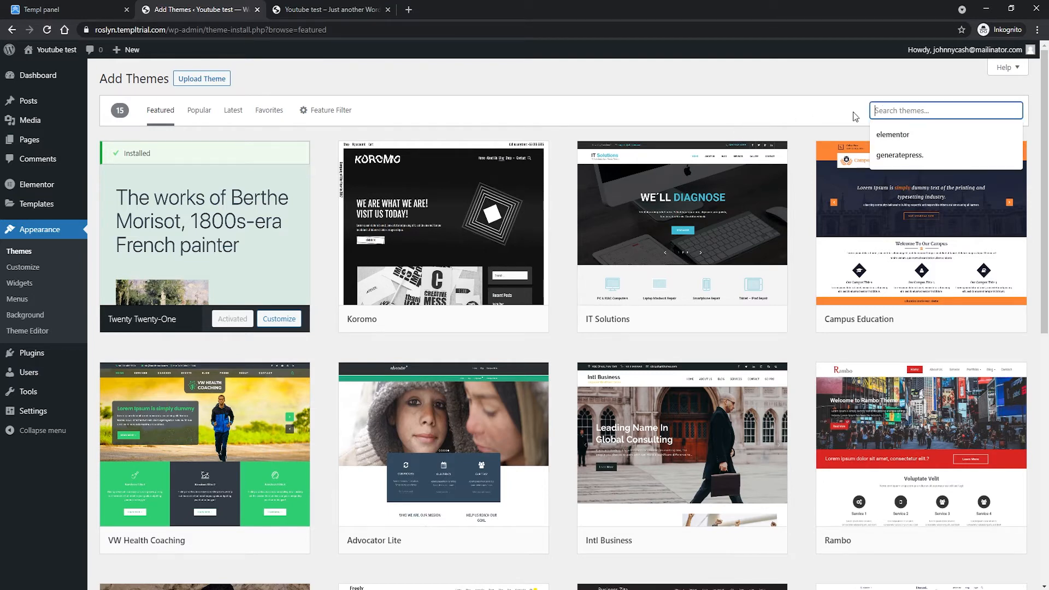
text(astra)
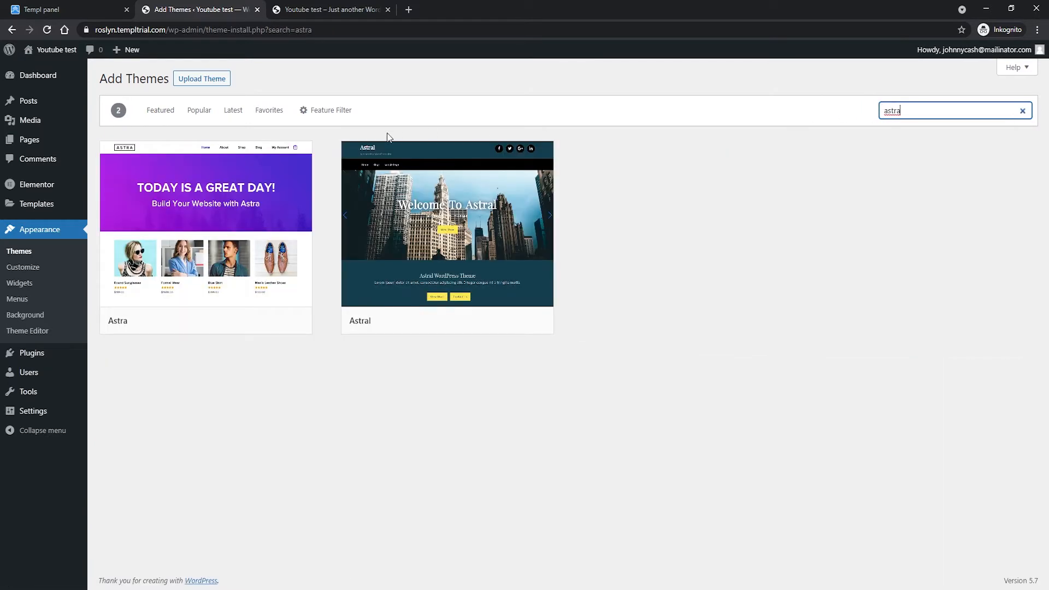
- Install and activate the Astra theme, and get started with its Starter Templates plugin
mouse_move(257, 235)
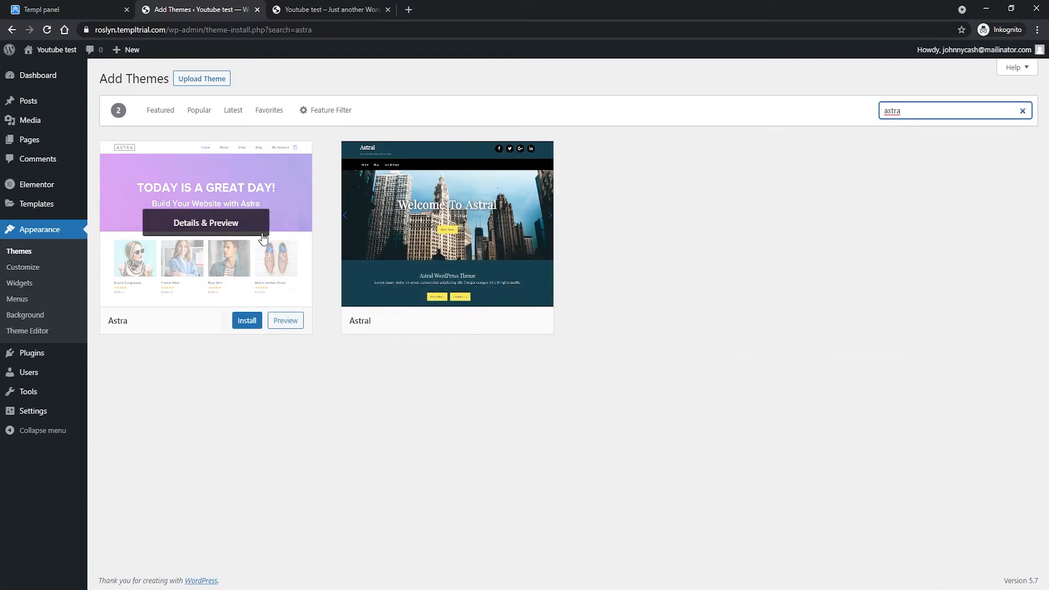
click(245, 324)
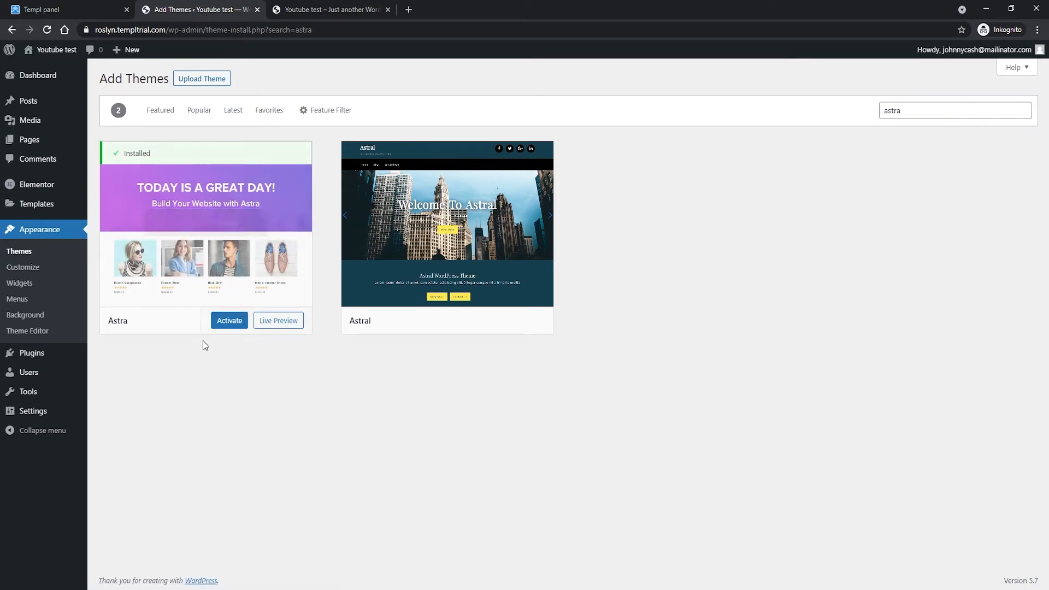
click(229, 322)
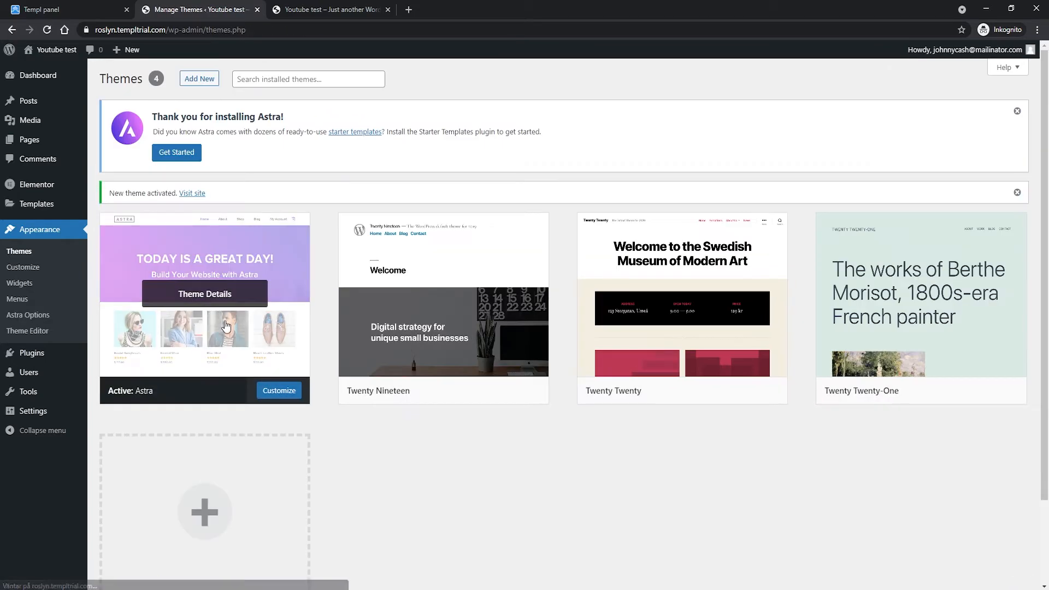
click(178, 156)
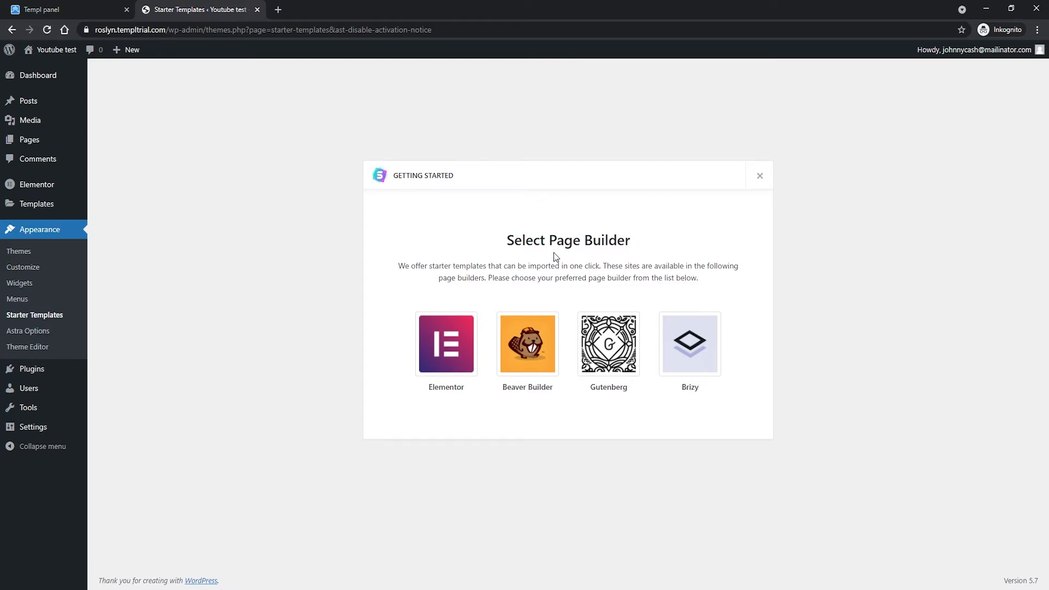
- Choose Elementor as the page builder and open the LearnDash Academy starter template from the template library
click(443, 355)
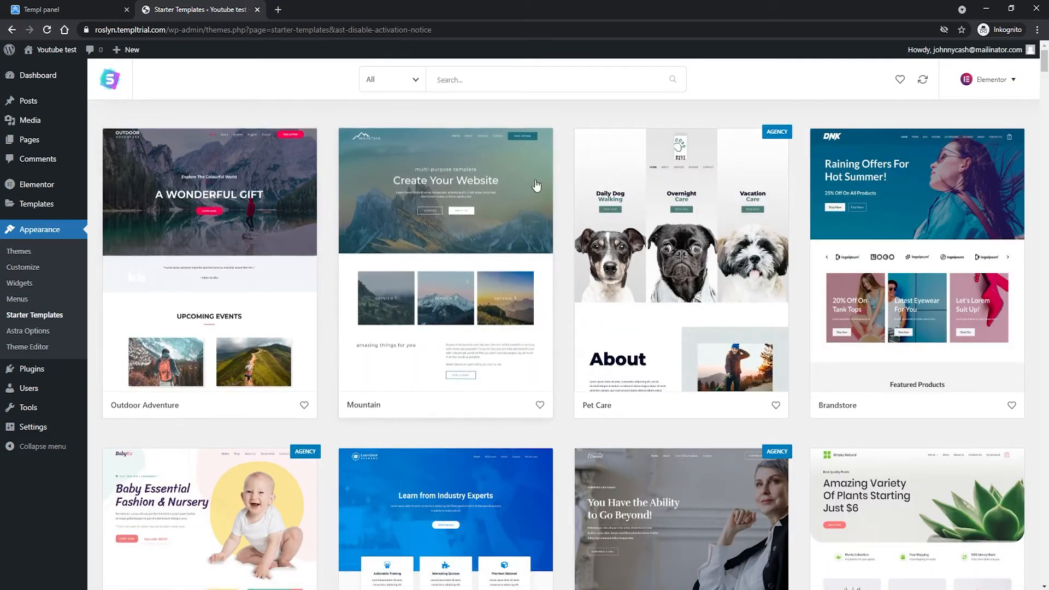
scroll(650, 283, down, 2)
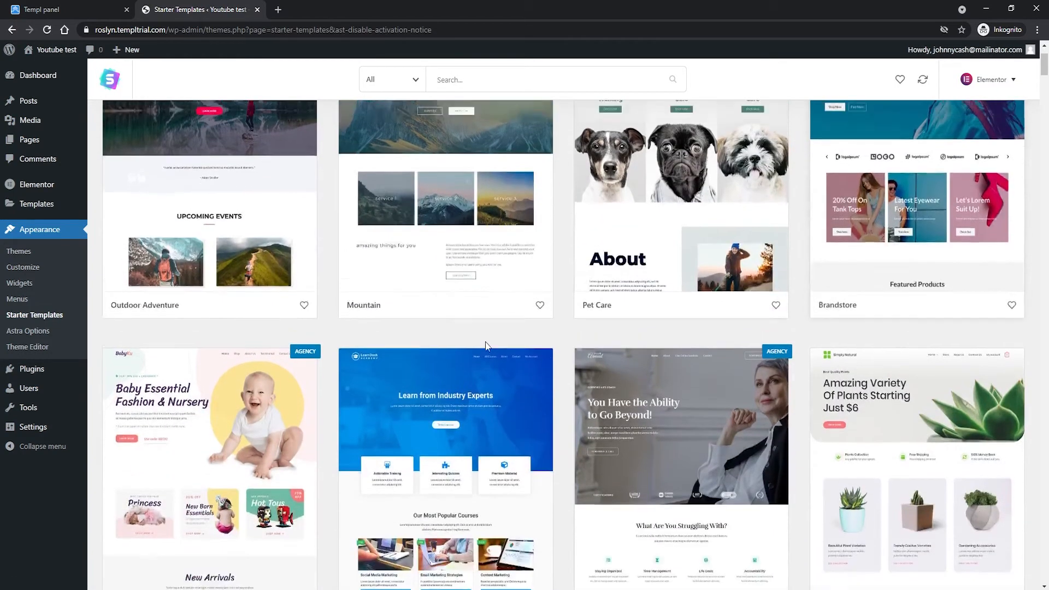
scroll(713, 316, up, 2)
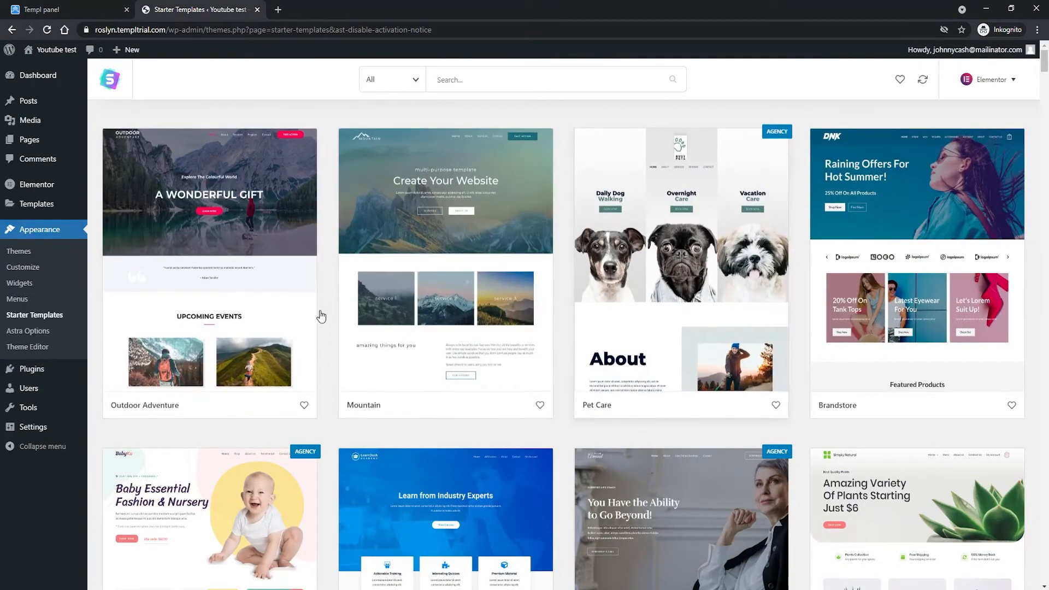
scroll(319, 307, down, 3)
scroll(649, 282, up, 3)
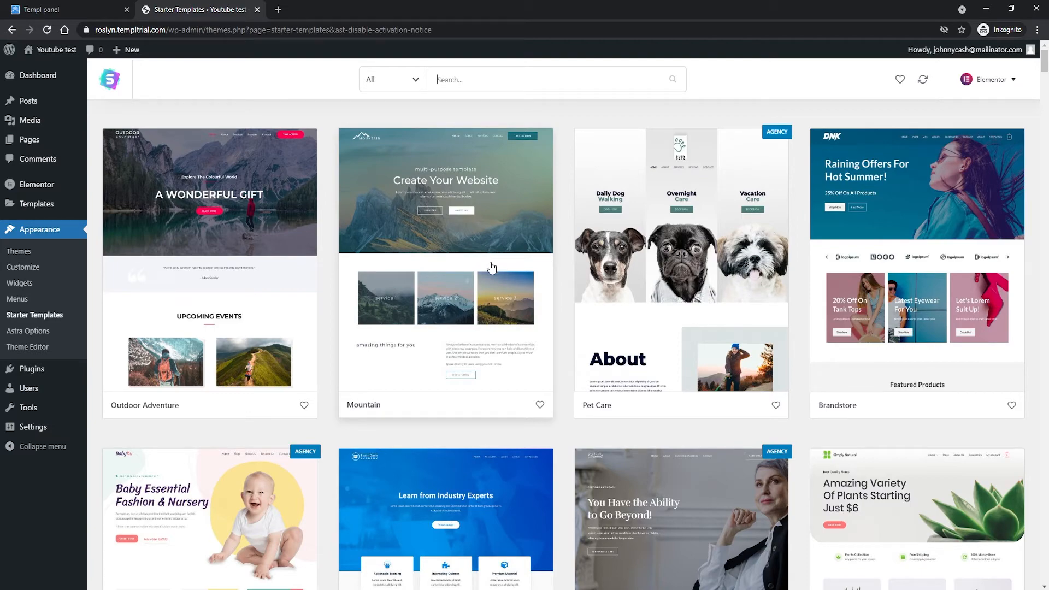
scroll(491, 267, down, 4)
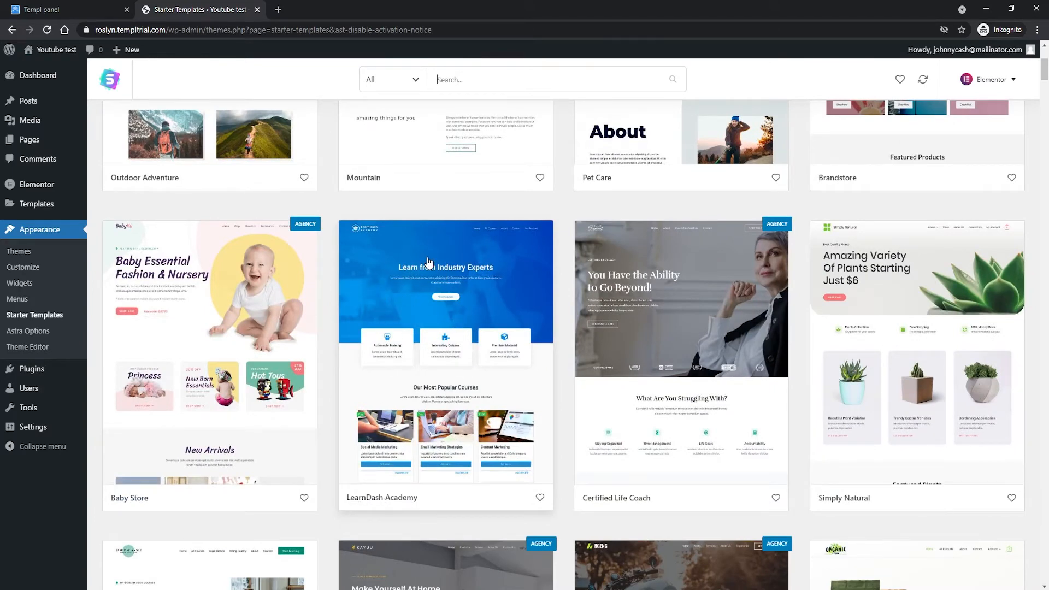
click(407, 309)
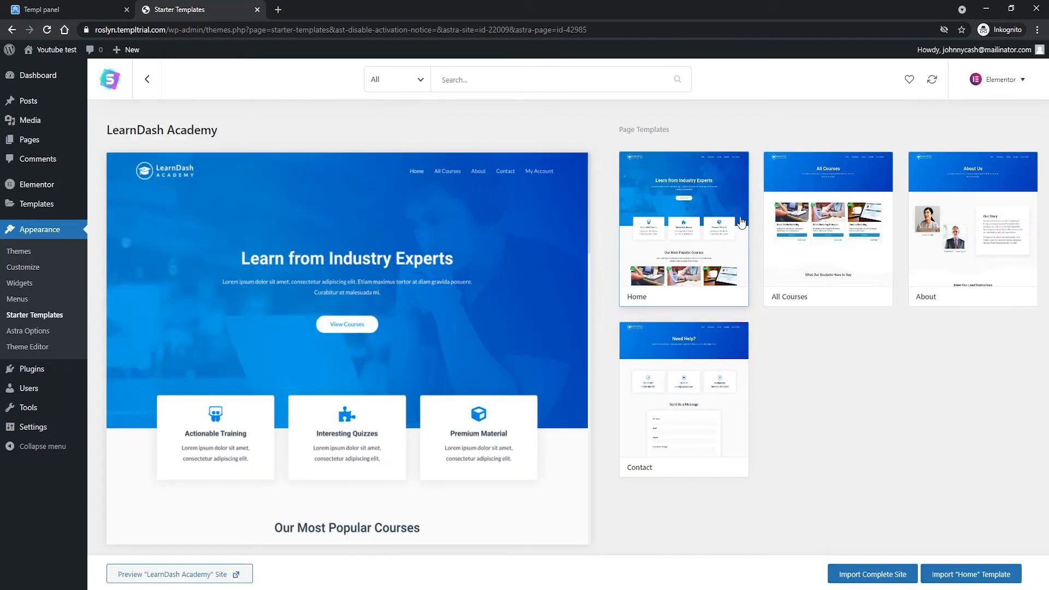
- Preview the LearnDash Academy page templates: All Courses, About, Contact and Home
click(818, 244)
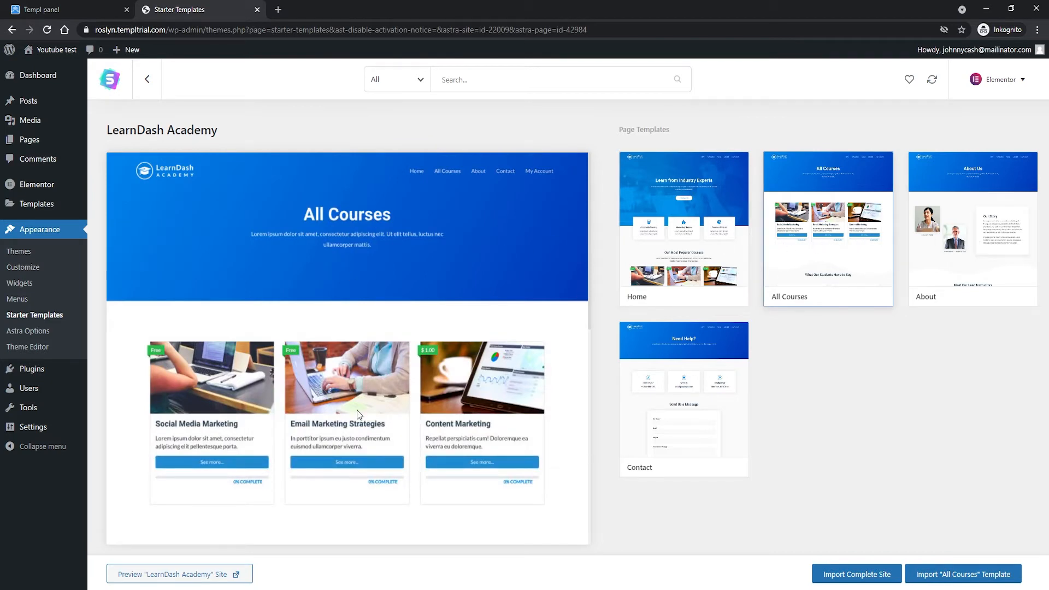
click(925, 258)
click(703, 403)
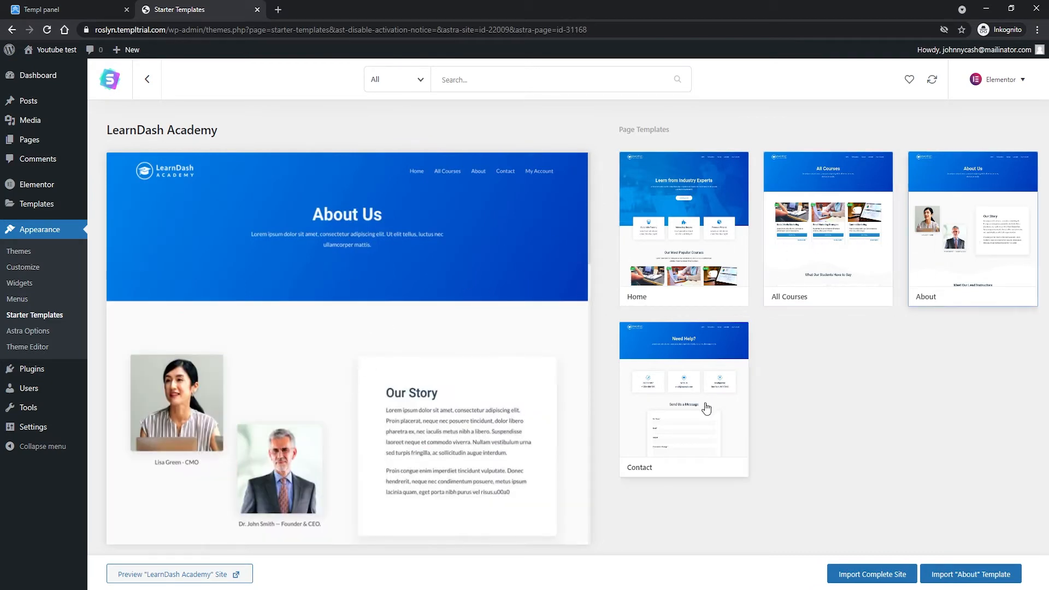
scroll(382, 395, down, 2)
scroll(394, 380, up, 2)
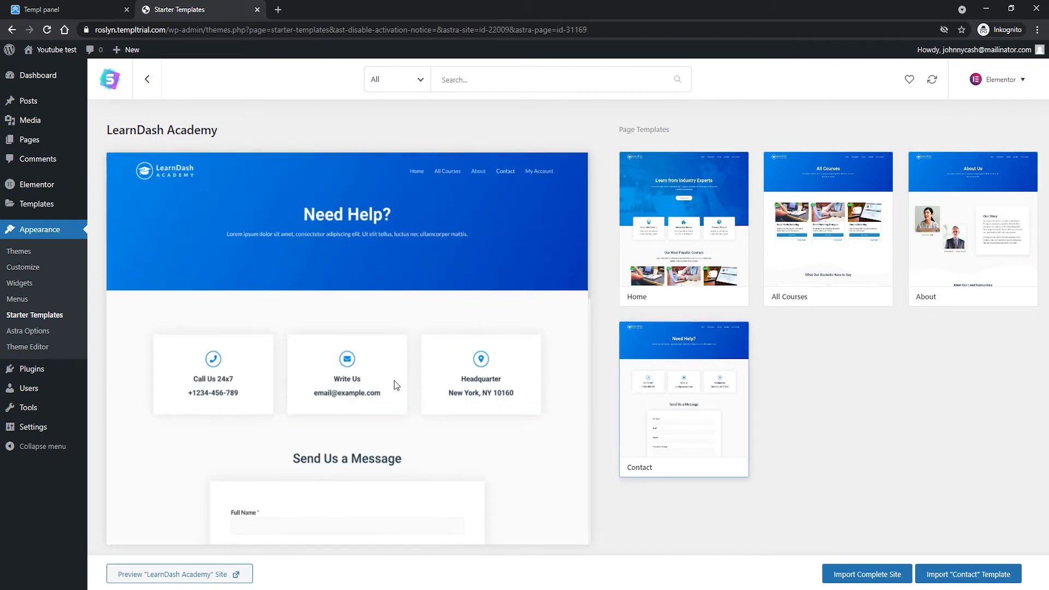
click(687, 270)
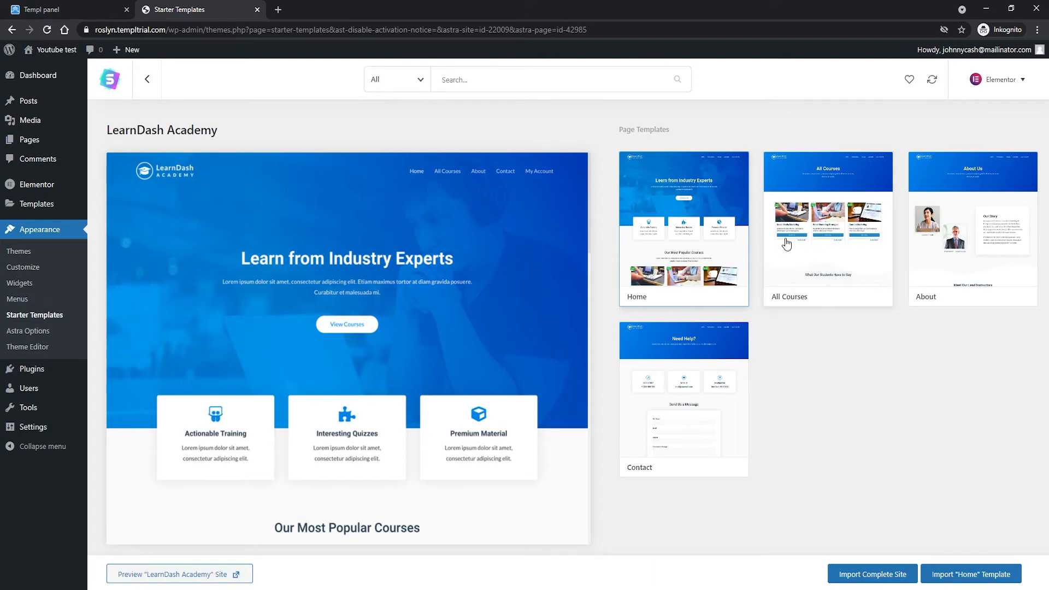
click(810, 244)
click(717, 255)
scroll(505, 292, down, 5)
scroll(415, 292, up, 5)
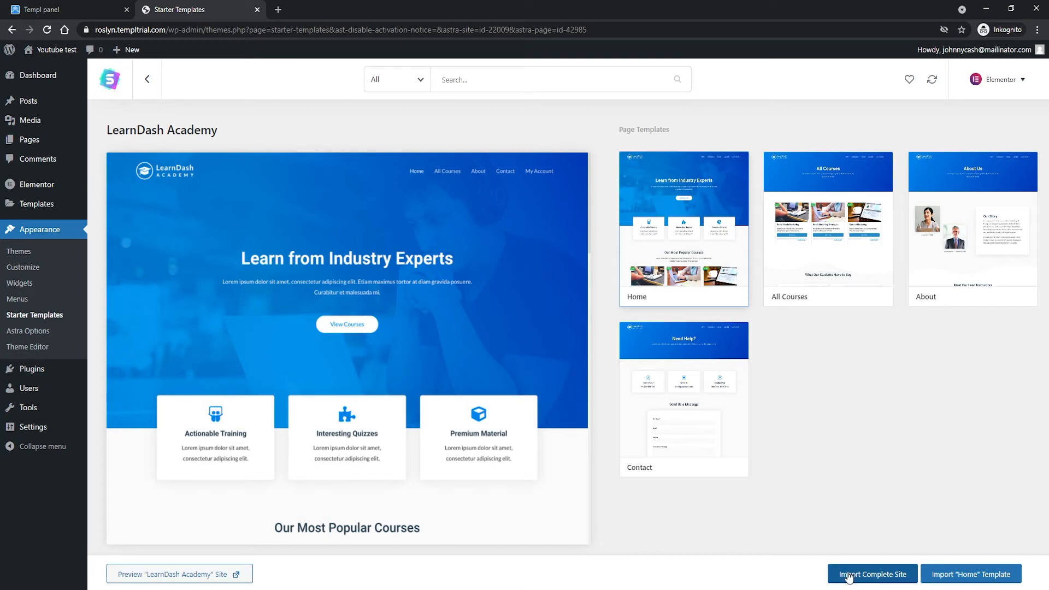
- Start importing the complete LearnDash Academy site, skipping the missing premium plugins
click(871, 579)
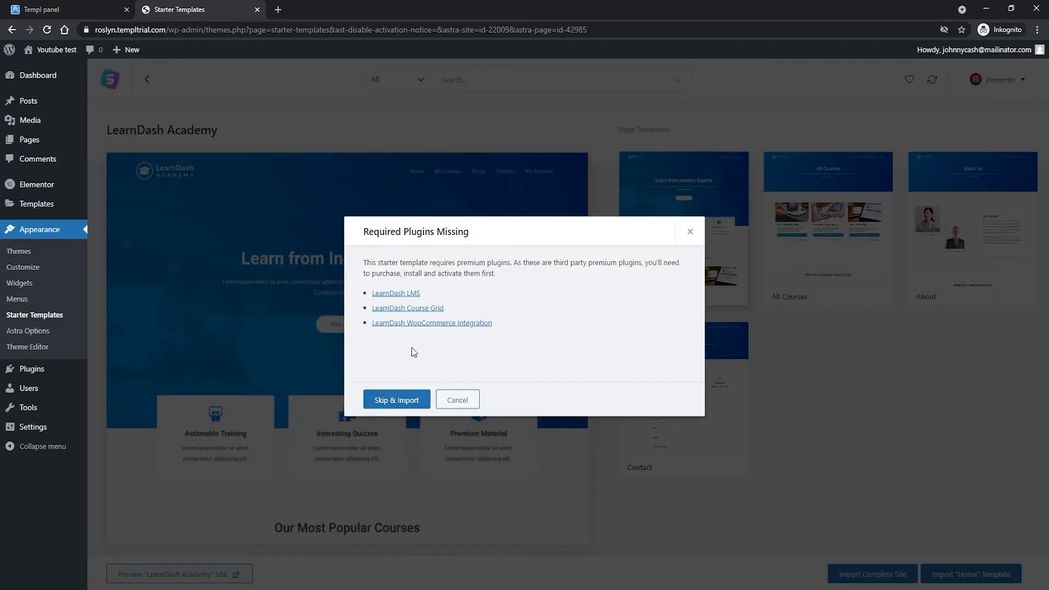
click(398, 402)
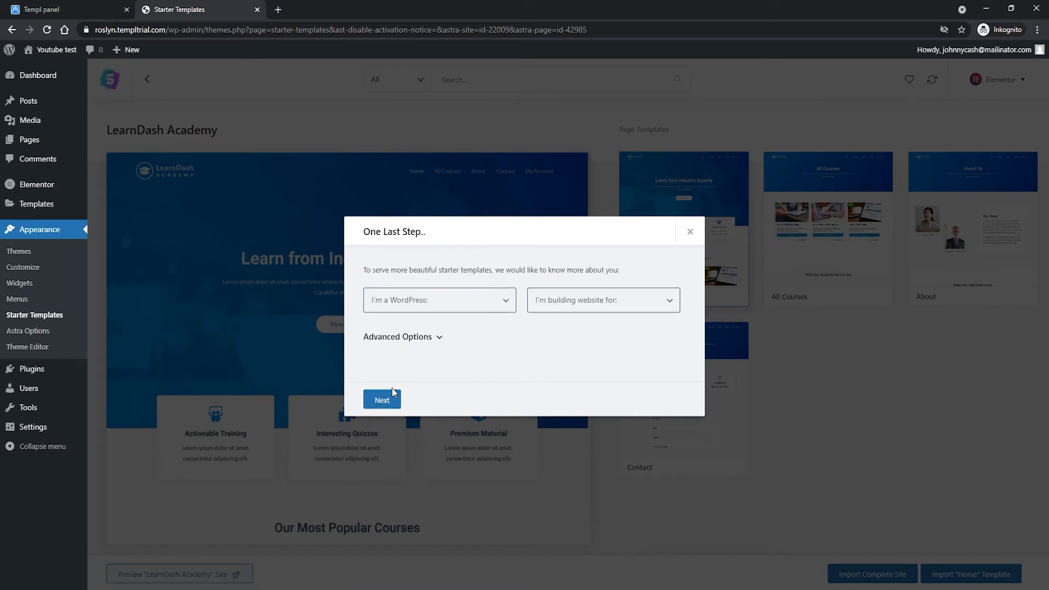
click(383, 399)
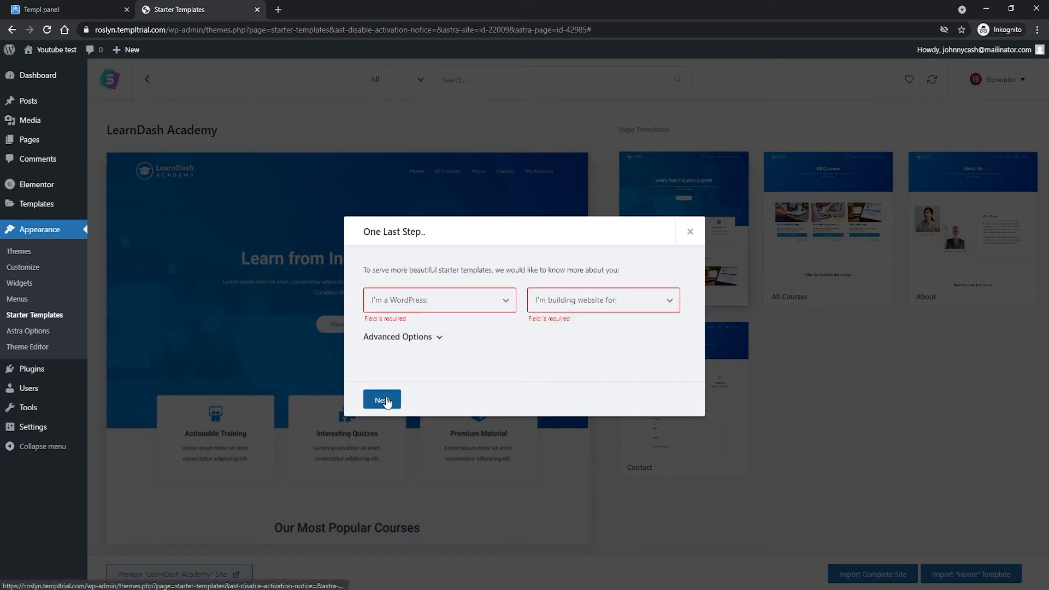
- Set the WordPress level to Expert and the website's purpose to Myself/My company, and run the import without giving contact details
click(409, 300)
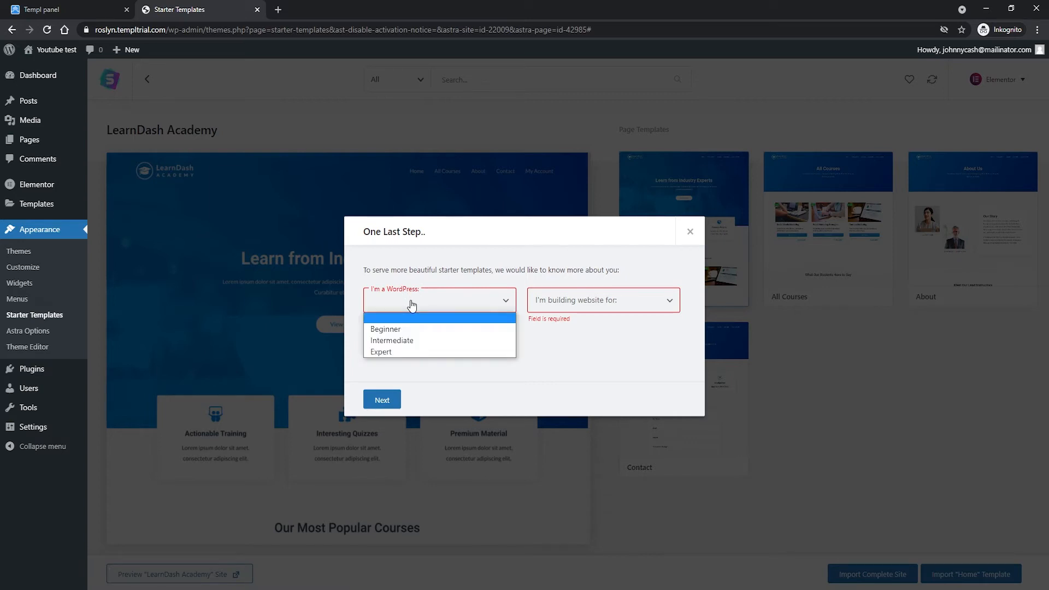
click(404, 351)
click(571, 302)
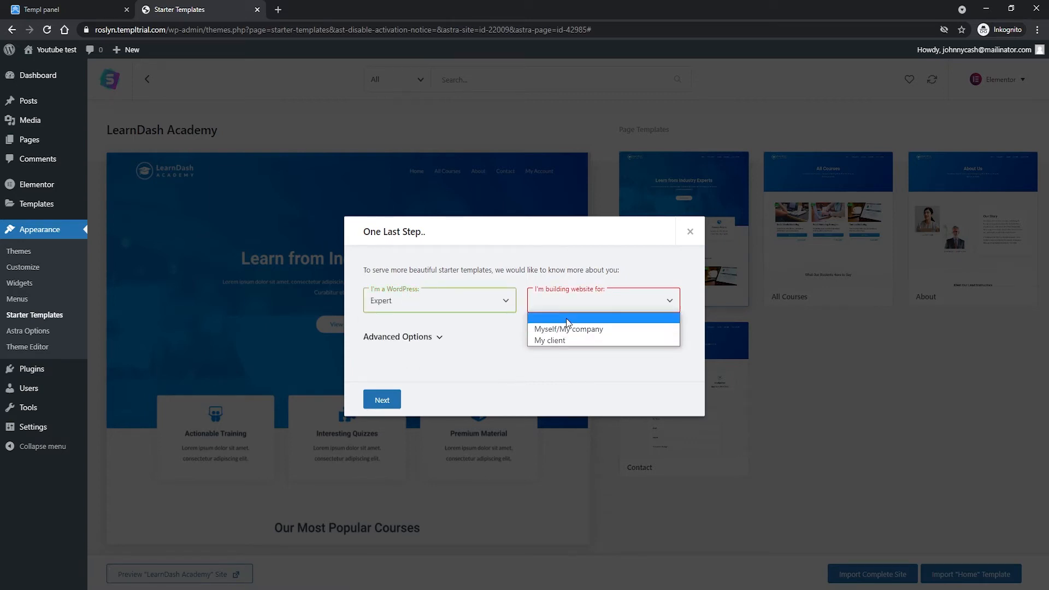
click(571, 329)
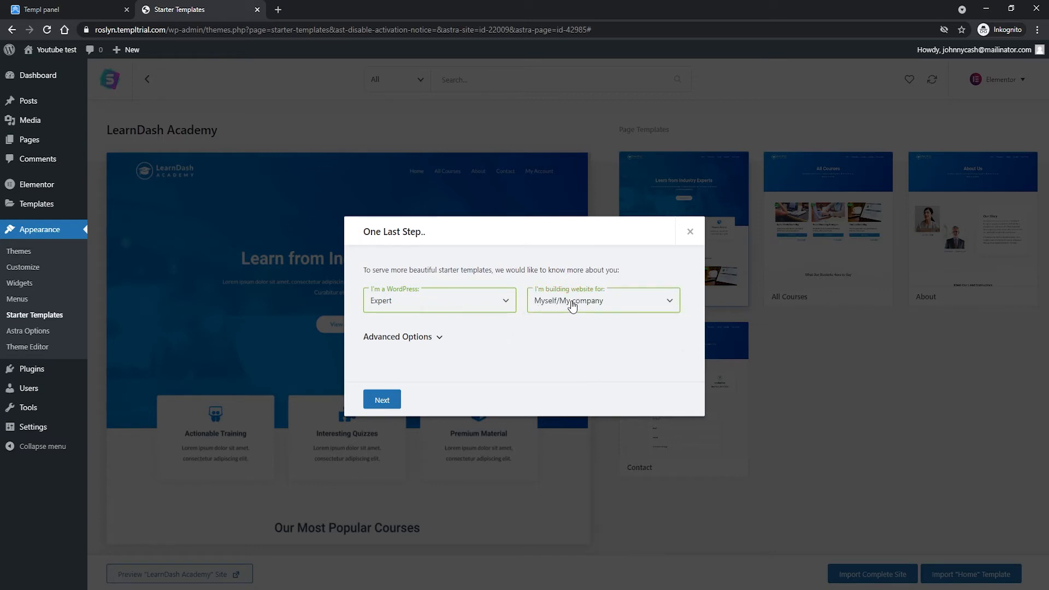
click(381, 402)
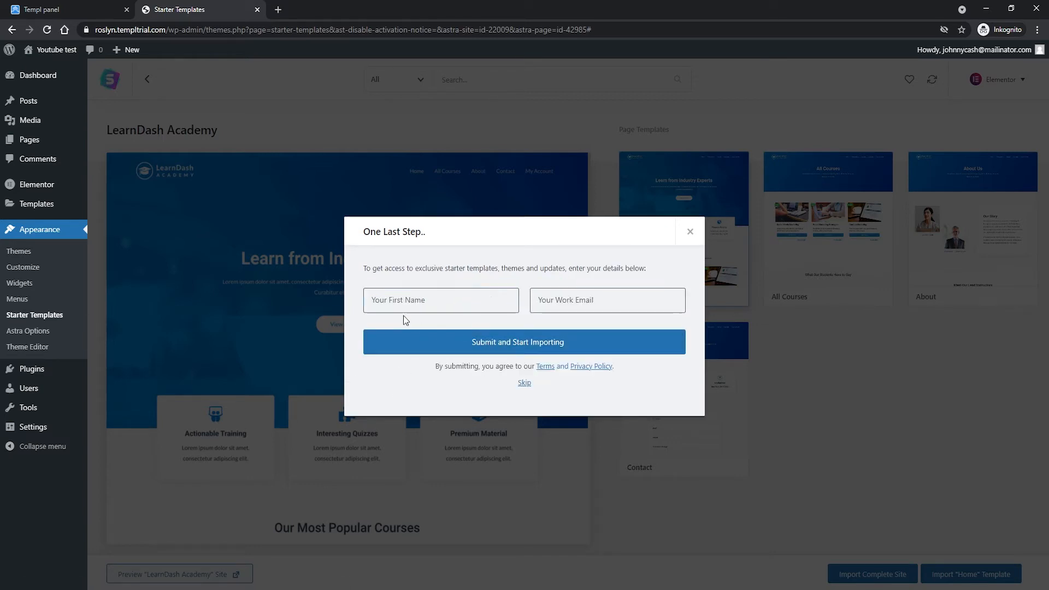
click(523, 383)
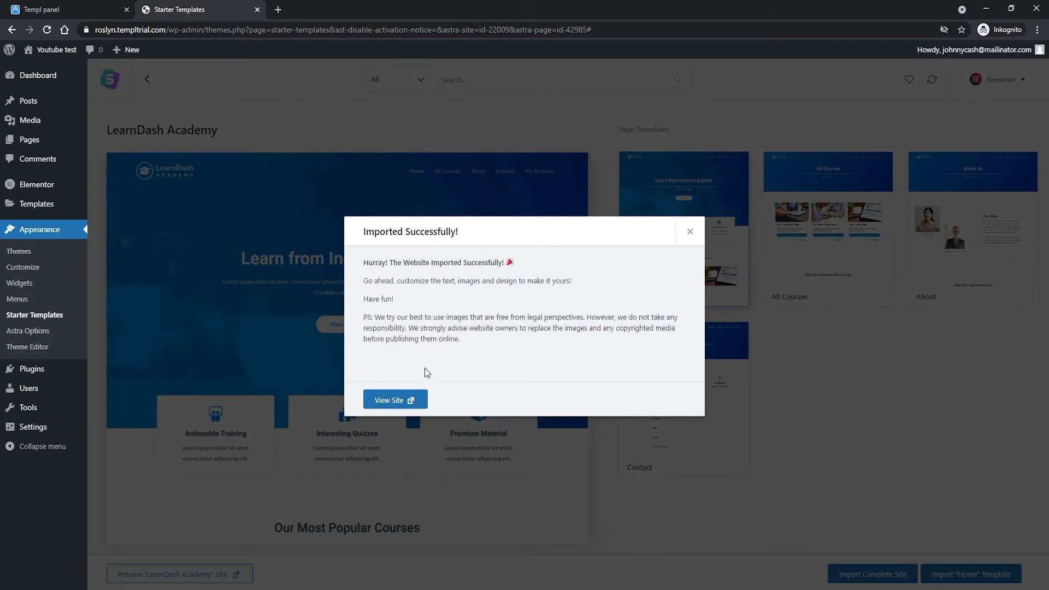
- View the imported site and look through its home page from the header to the student testimonials
click(413, 403)
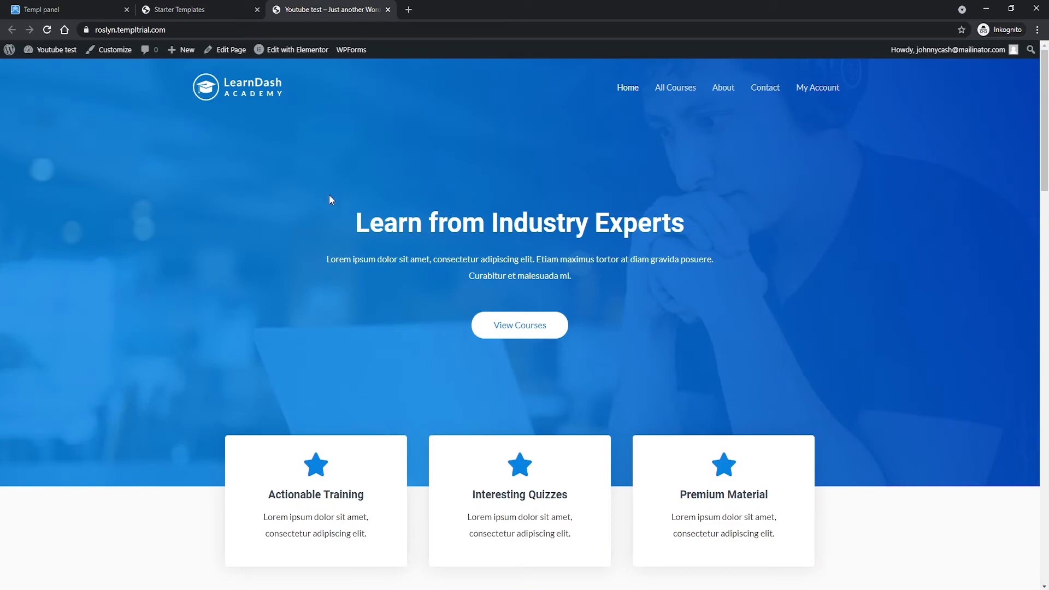
scroll(537, 204, down, 9)
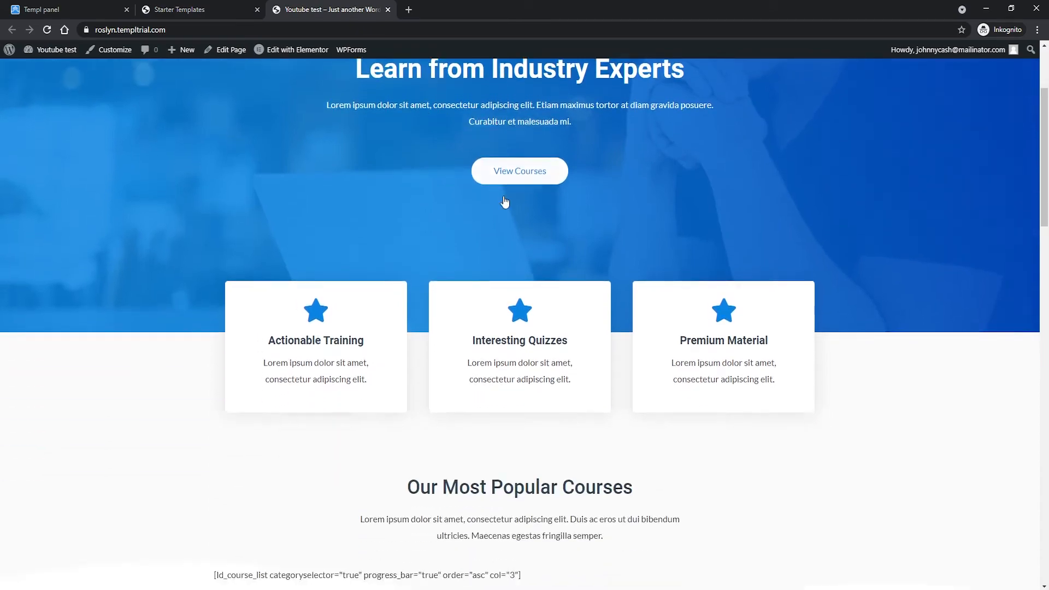
scroll(502, 197, down, 8)
scroll(515, 191, down, 5)
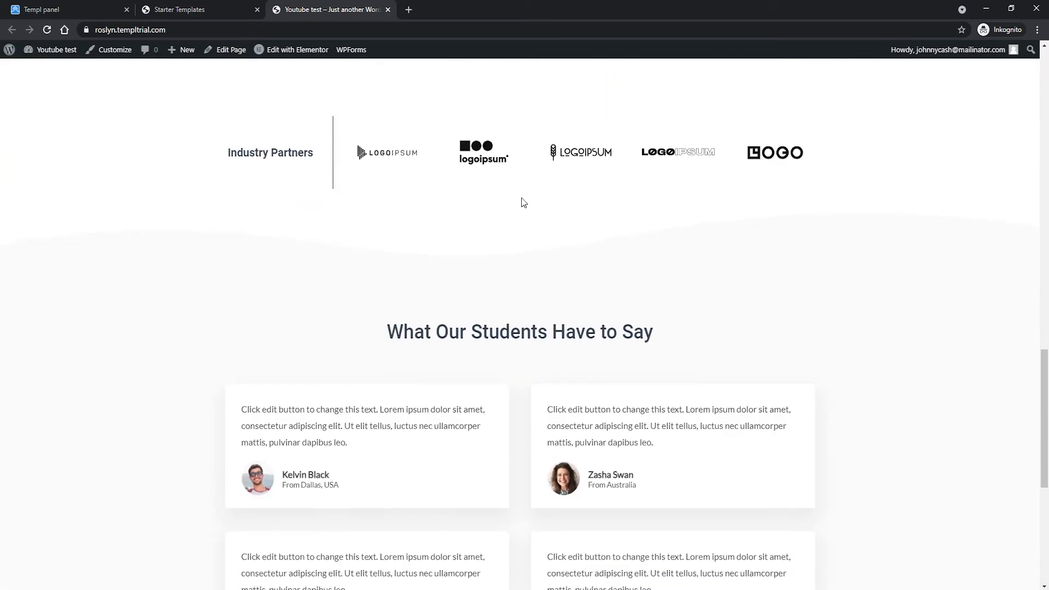
scroll(634, 227, down, 6)
scroll(612, 232, up, 14)
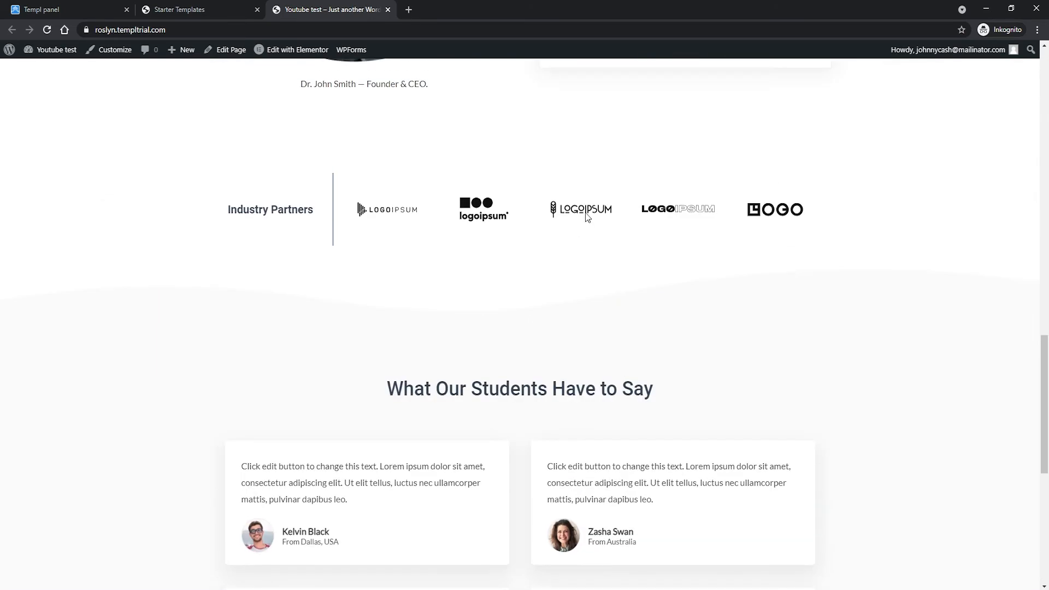
scroll(577, 217, up, 14)
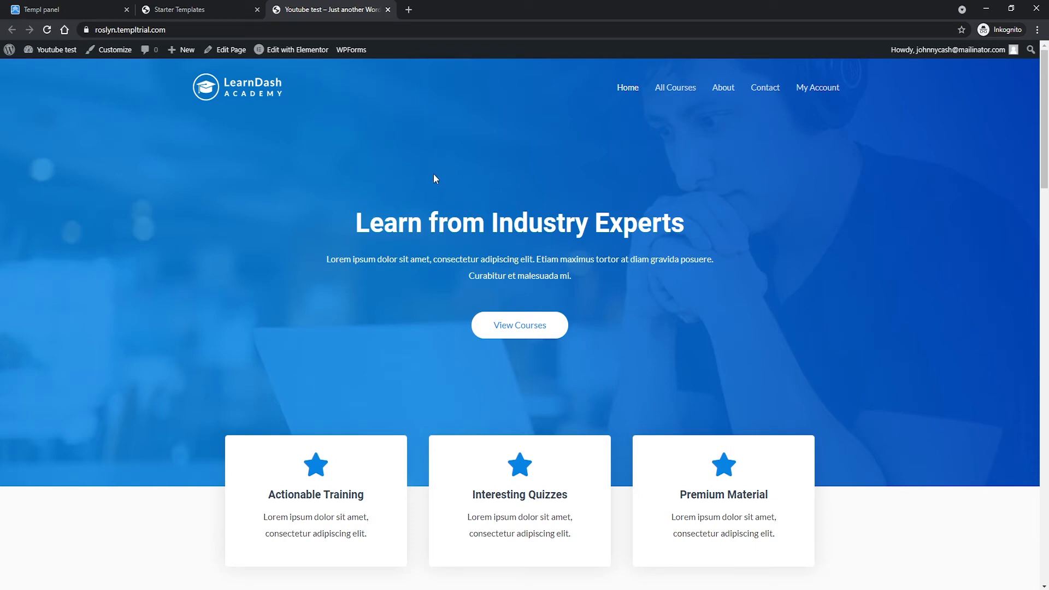
- Return to the WordPress admin, dismiss the import message and open the list of the site's pages
click(212, 10)
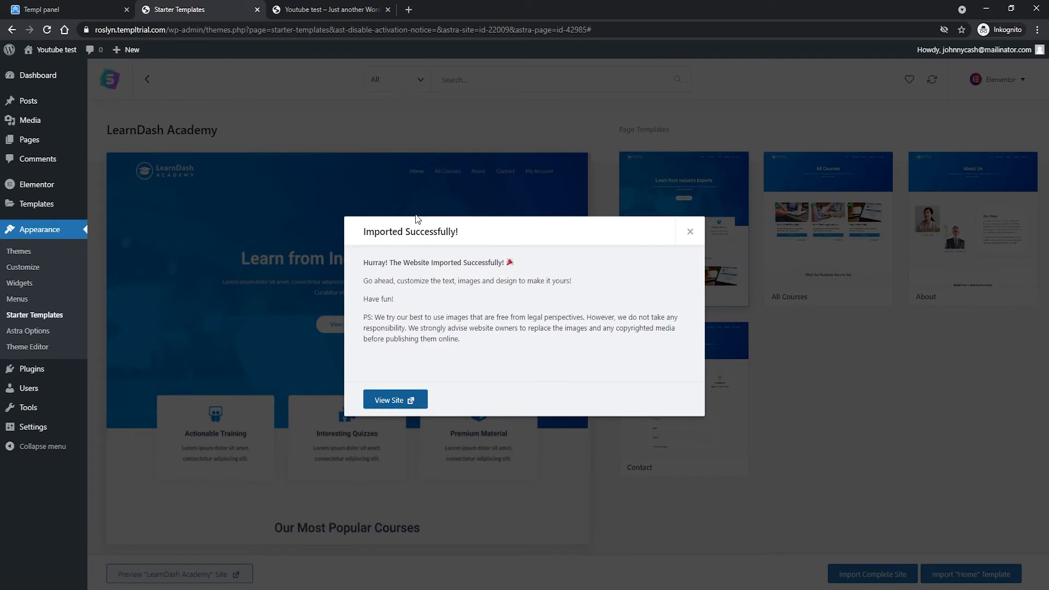
click(690, 232)
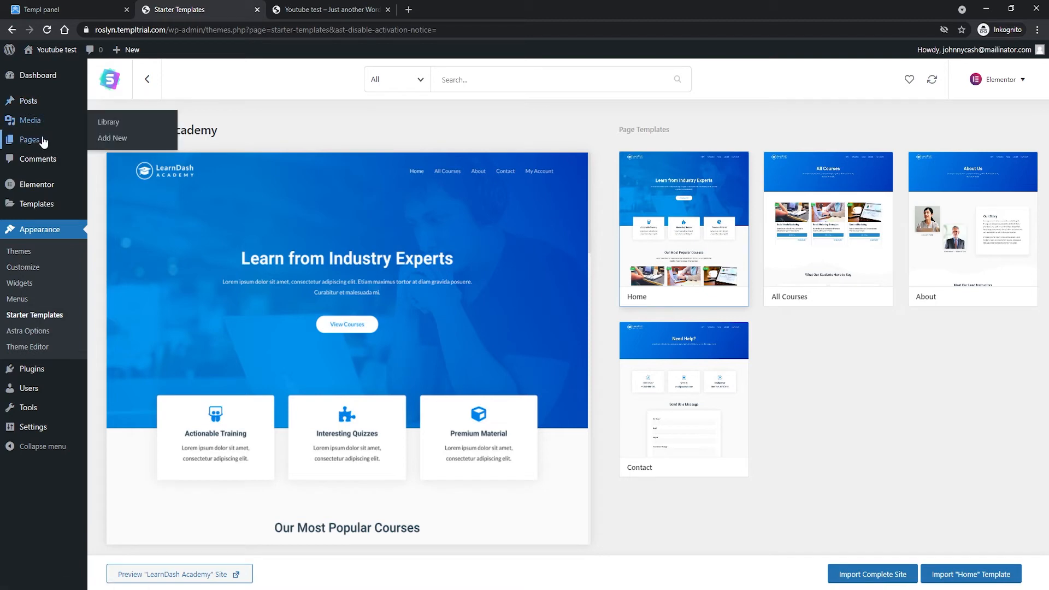
mouse_move(44, 142)
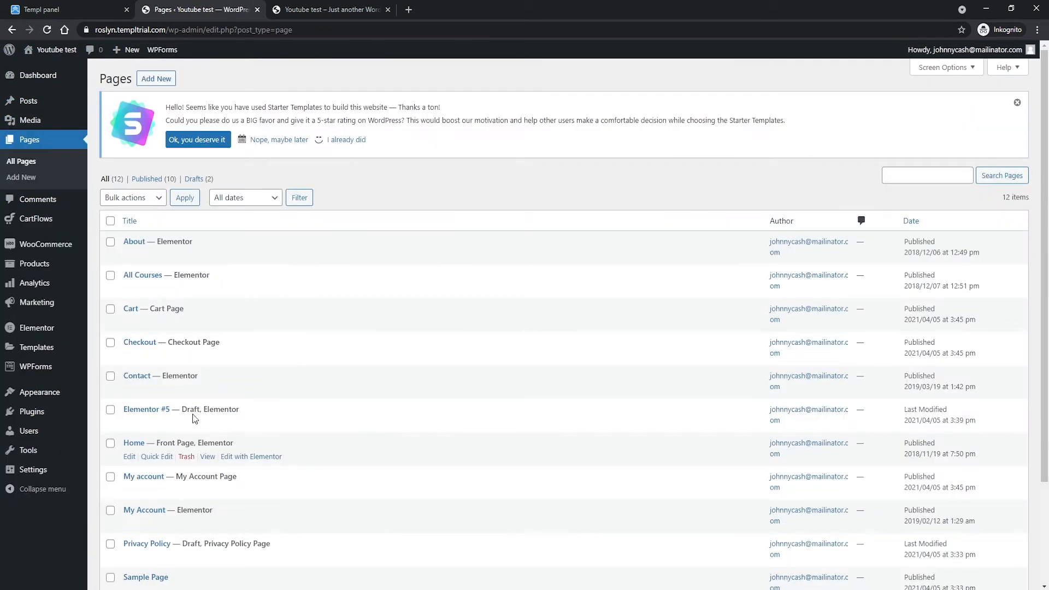
scroll(203, 351, down, 3)
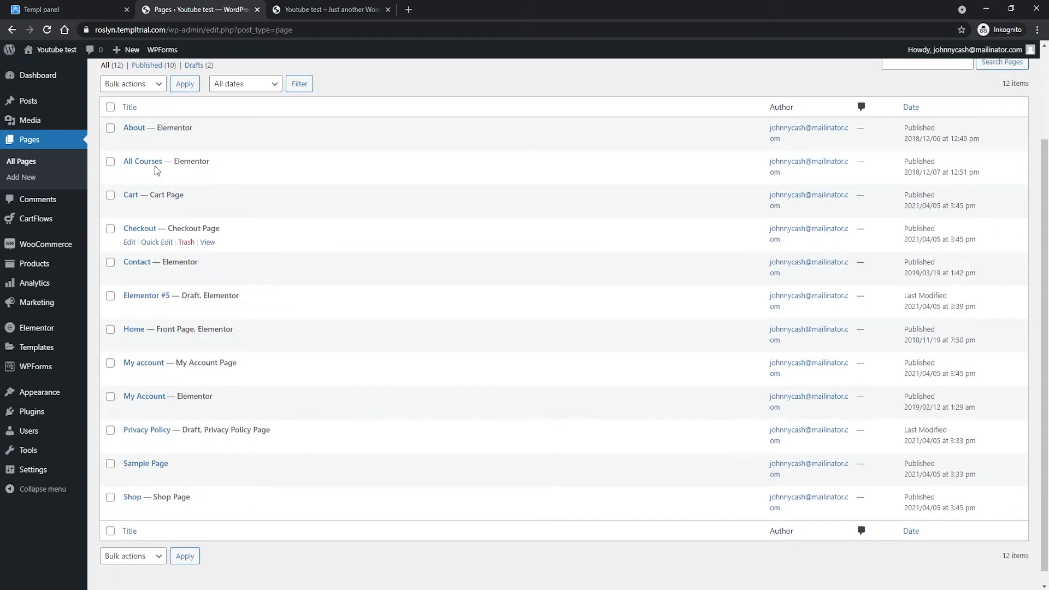
scroll(199, 194, up, 3)
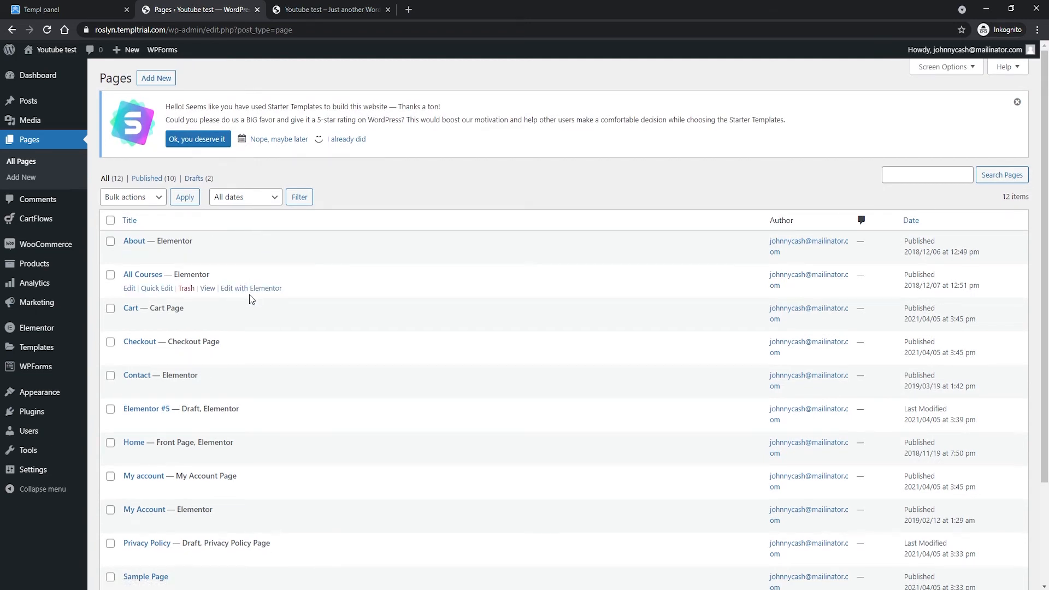
scroll(226, 349, down, 2)
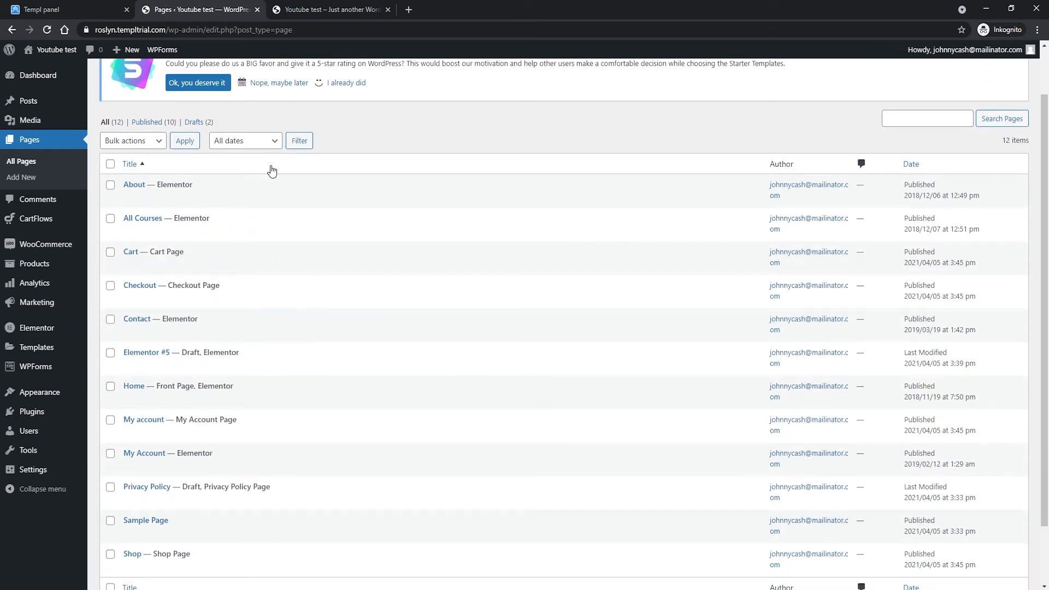
scroll(276, 174, down, 2)
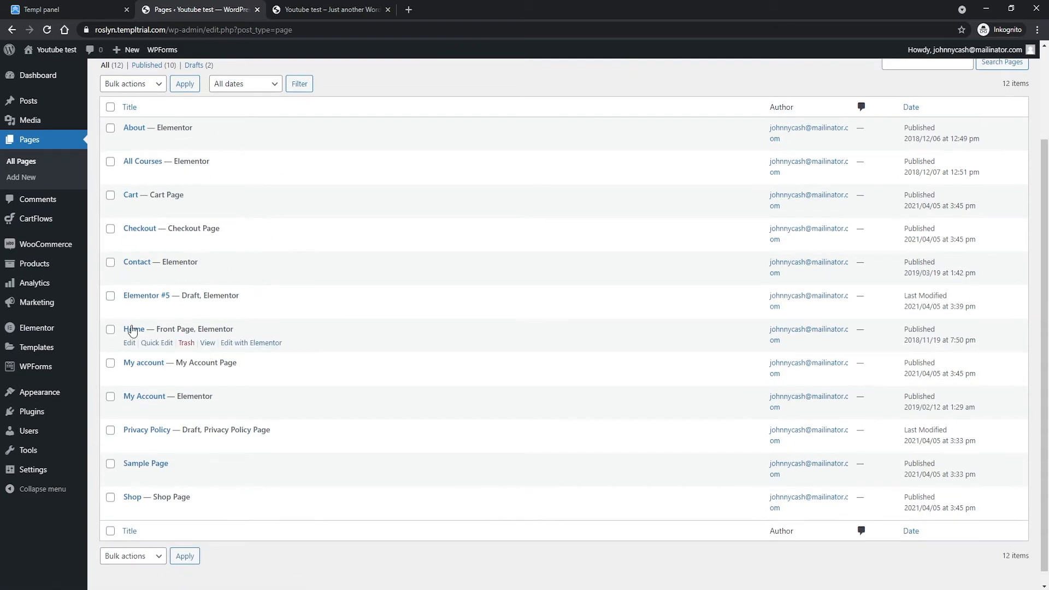
- Check the live home page, and open the Home front page for editing with Elementor
key(ctrl+Tab)
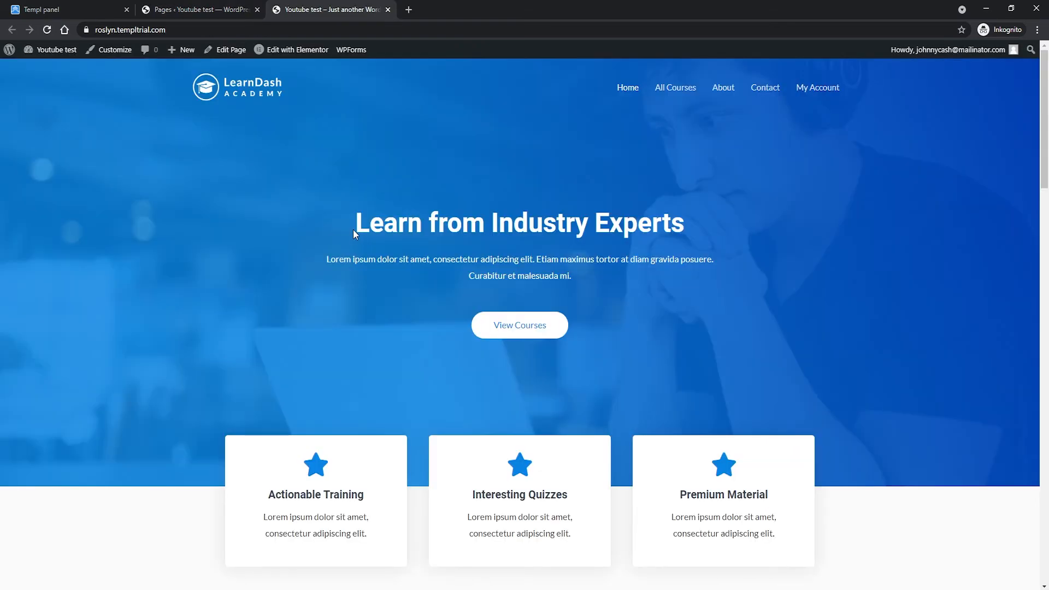
scroll(353, 230, down, 9)
scroll(424, 206, up, 5)
key(ctrl+shift+Tab)
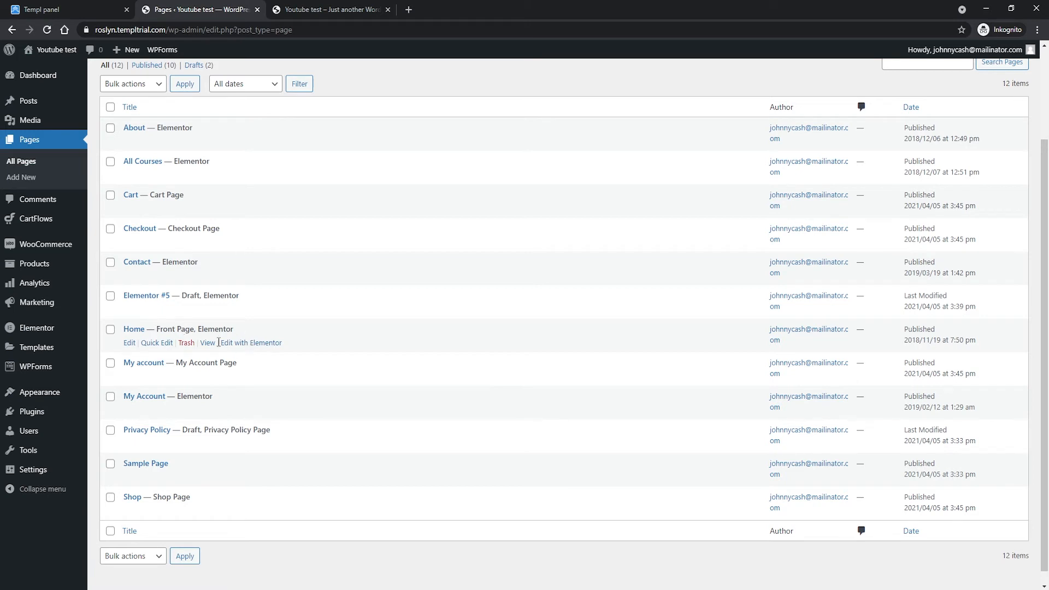
click(266, 345)
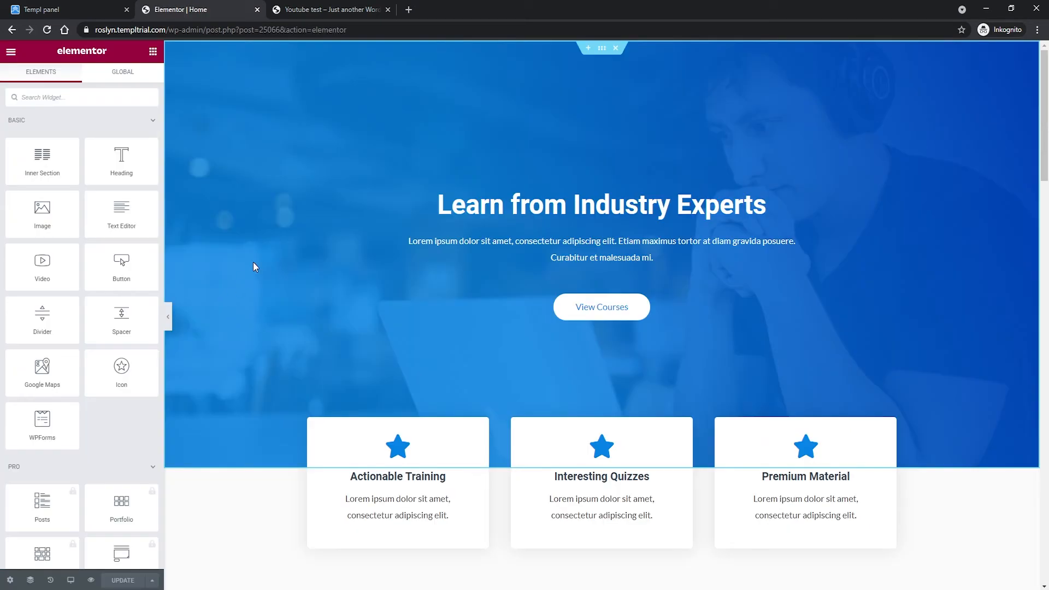
scroll(328, 191, down, 4)
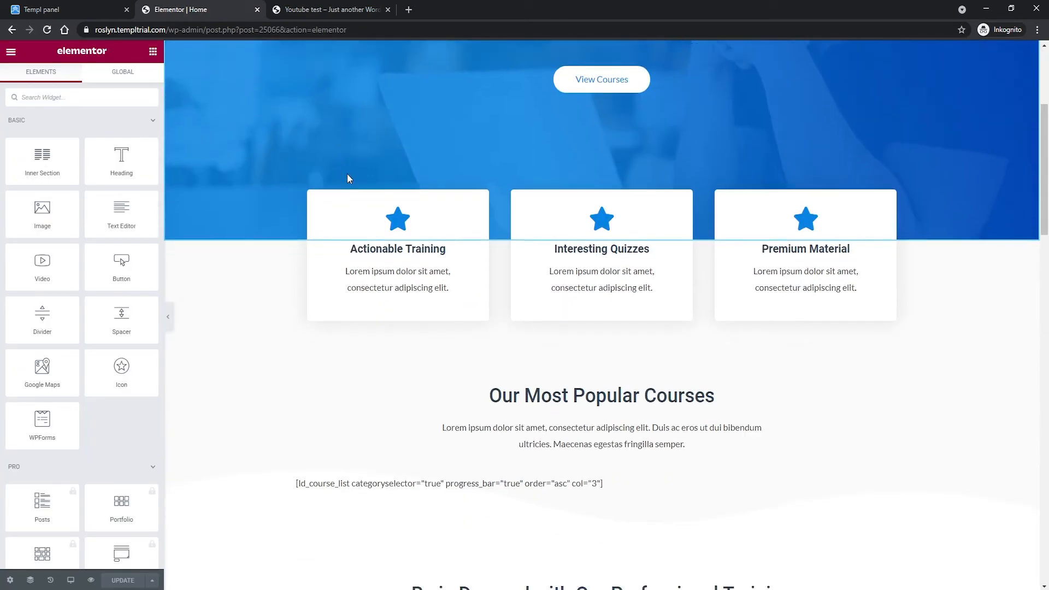
- Examine the Basic widgets available for the Home page, such as Heading, Image, Text Editor, Button and WPForms
scroll(346, 173, up, 4)
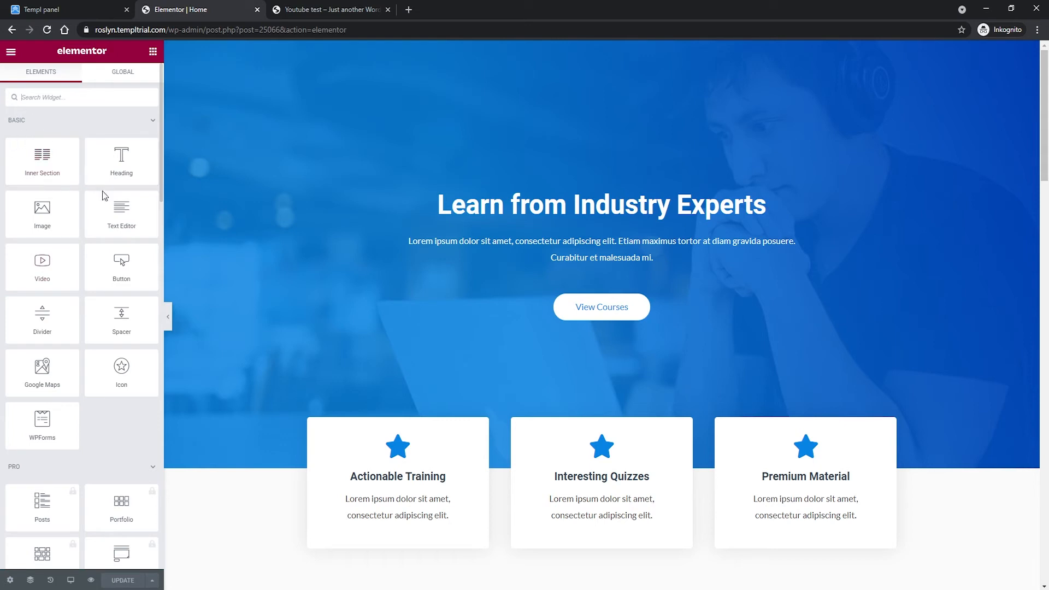
scroll(82, 227, down, 3)
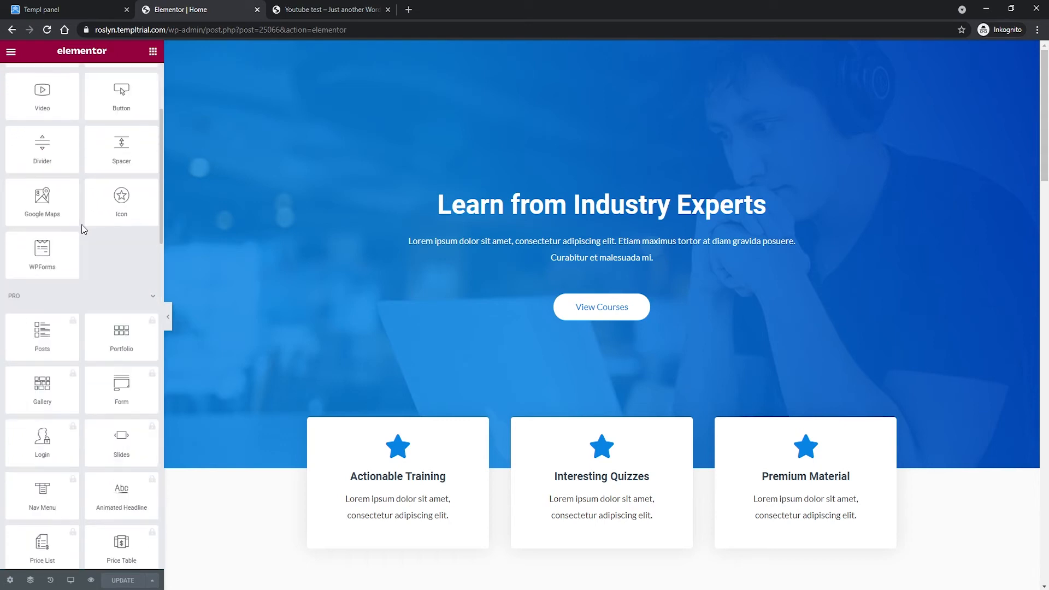
scroll(86, 296, up, 3)
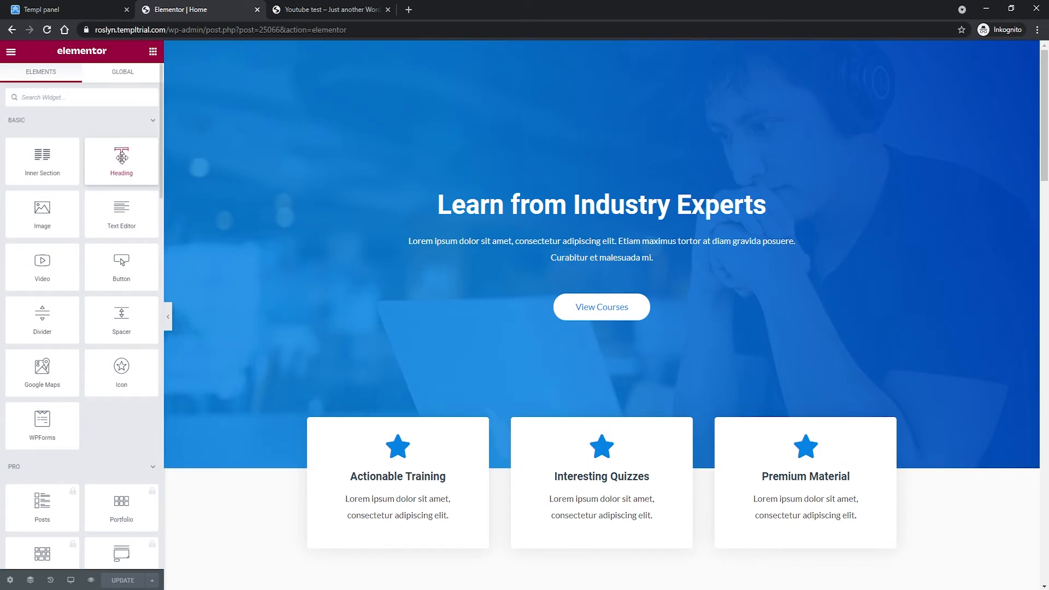
drag(122, 158, 181, 189)
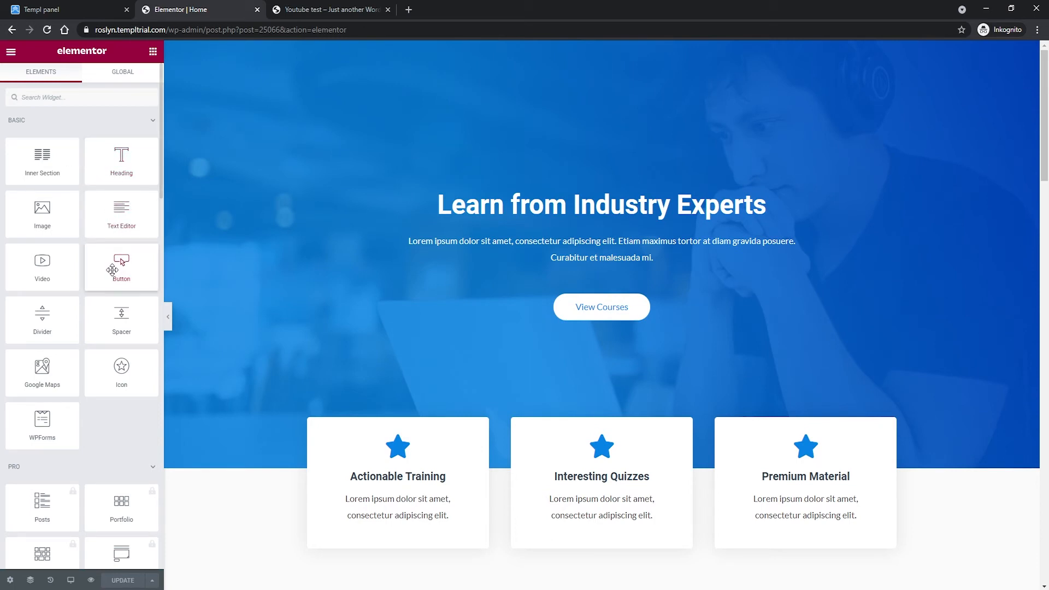
mouse_move(112, 269)
mouse_down()
mouse_move(481, 235)
mouse_move(533, 273)
mouse_move(542, 336)
mouse_move(543, 289)
mouse_move(542, 314)
mouse_move(108, 261)
mouse_up()
scroll(103, 367, down, 2)
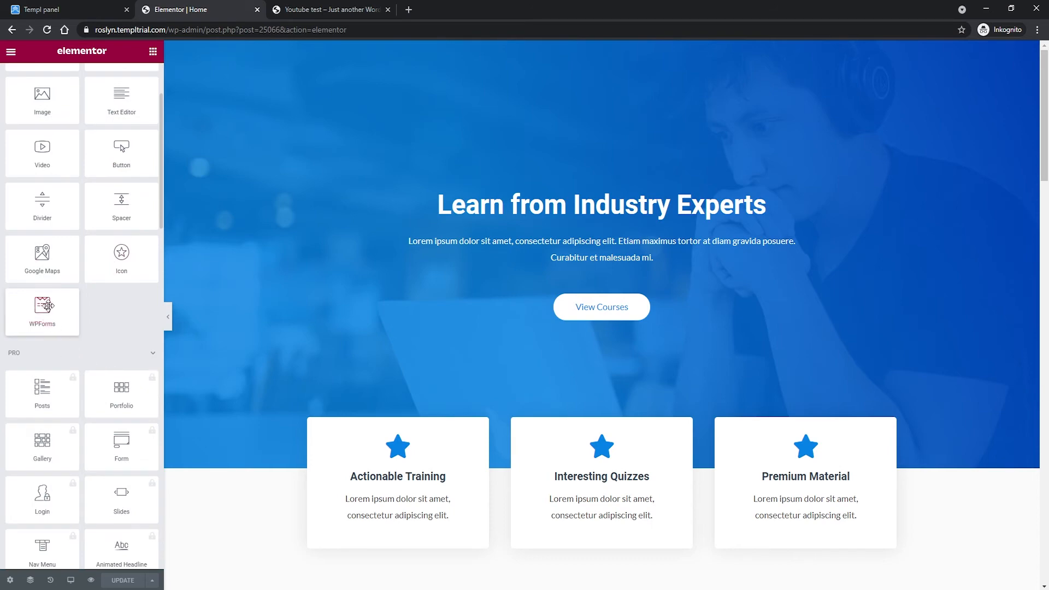
scroll(49, 306, up, 1)
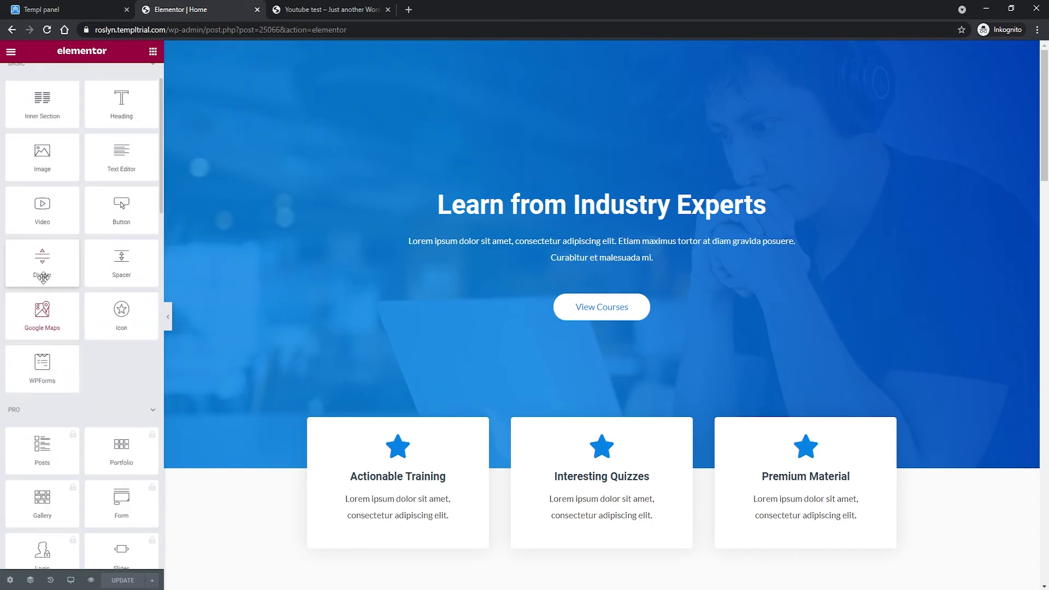
scroll(43, 277, up, 1)
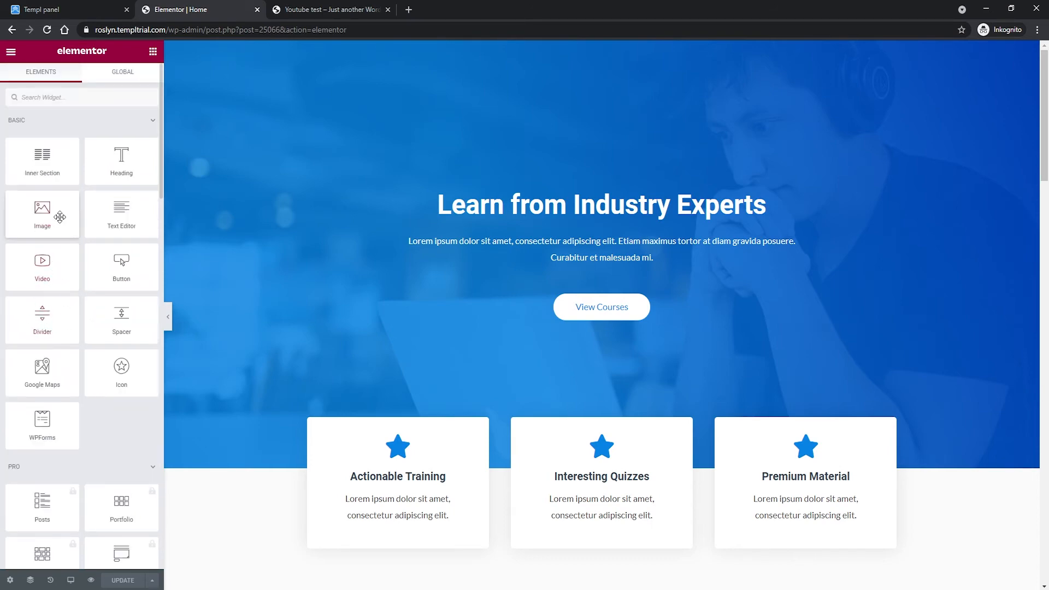
- Look through the Pro and General widget categories, from Posts and Portfolio to Accordion, Shortcode and Read More
scroll(66, 229, down, 5)
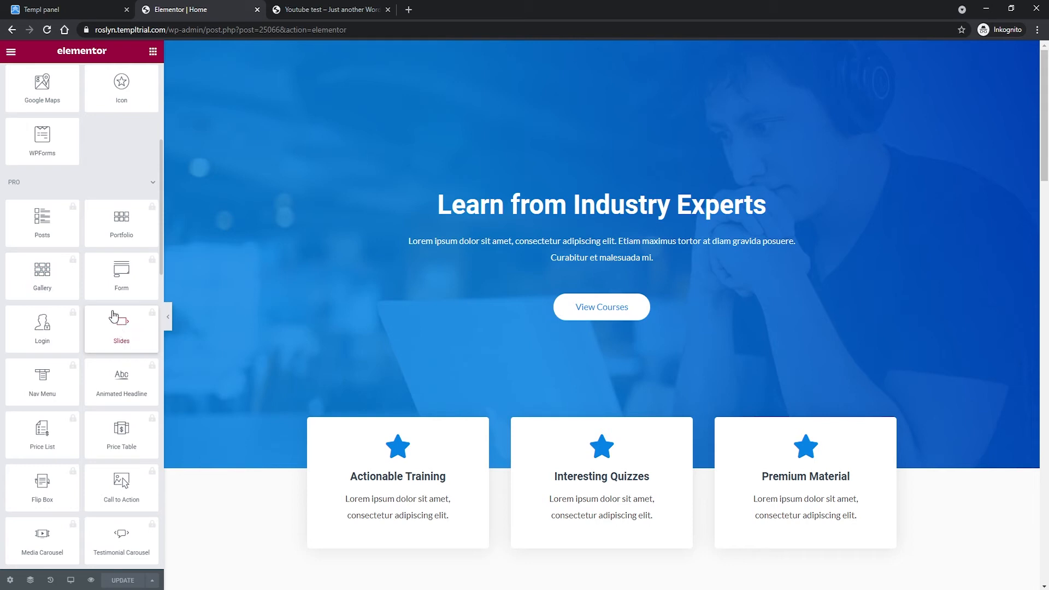
scroll(112, 314, down, 7)
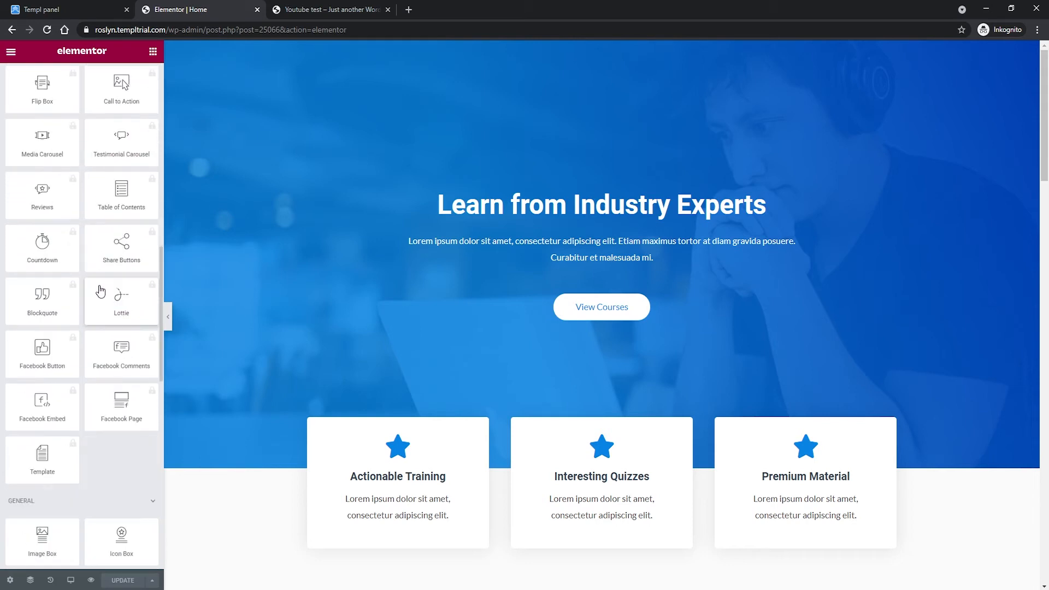
scroll(100, 291, down, 4)
scroll(91, 280, down, 1)
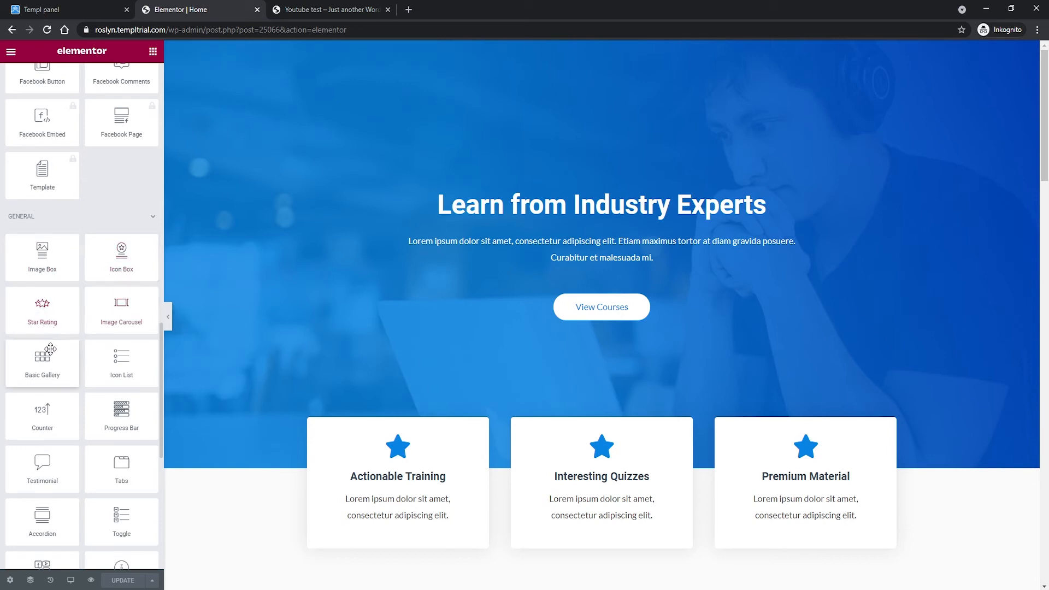
scroll(112, 358, down, 4)
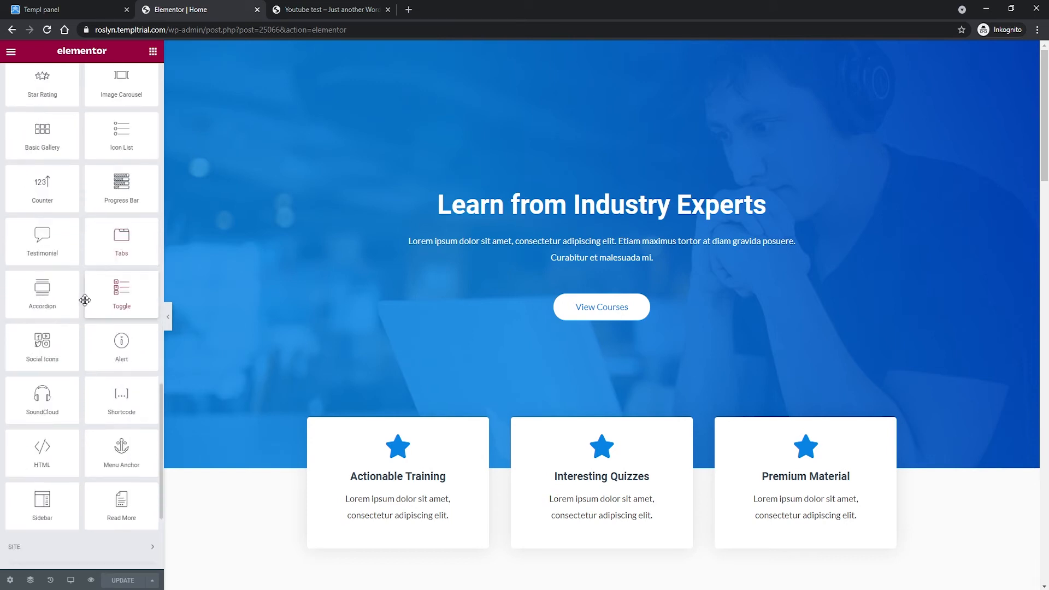
scroll(84, 299, up, 15)
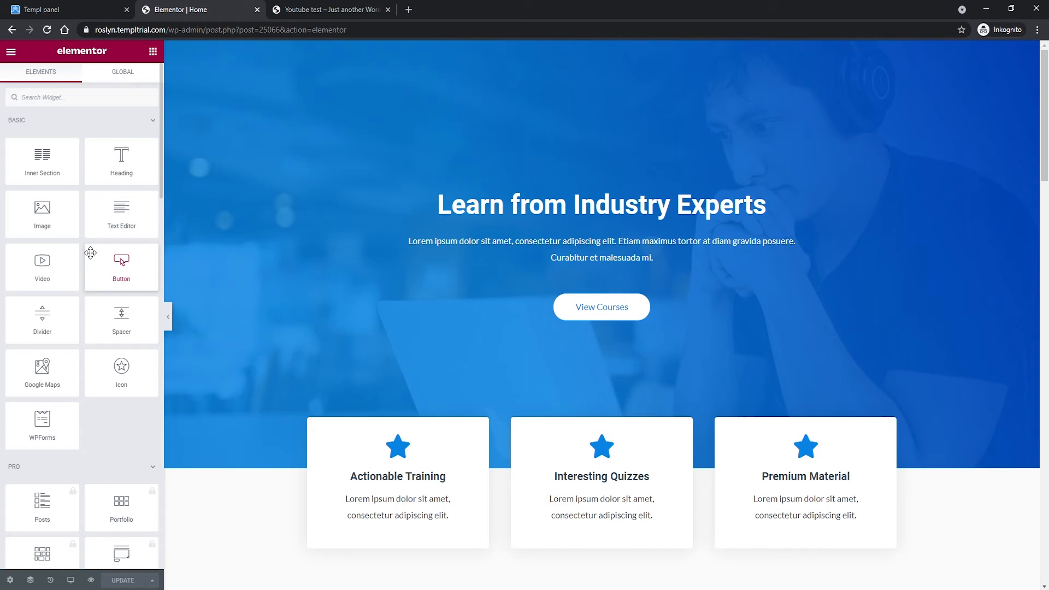
scroll(86, 262, down, 4)
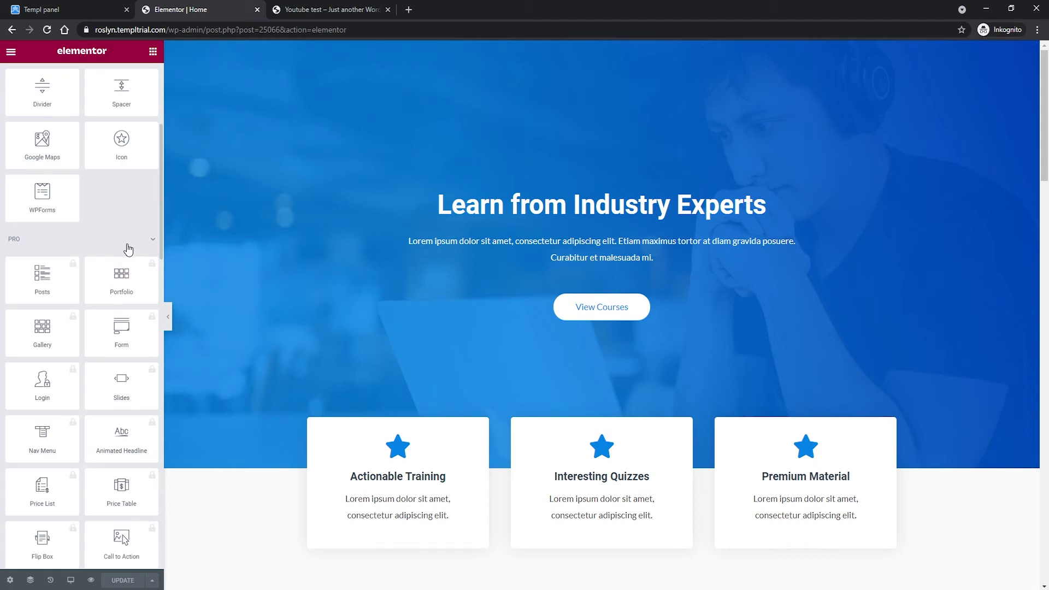
scroll(128, 249, up, 4)
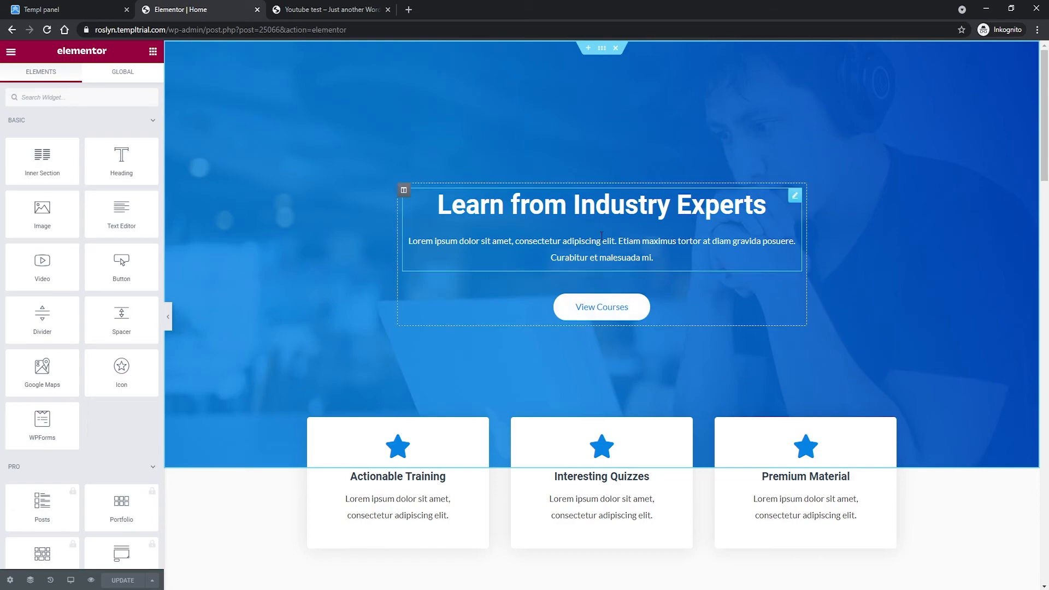
- Change the hero image box's title to "Learn from Industry Beginners"
scroll(620, 328, down, 6)
scroll(621, 334, down, 4)
scroll(598, 305, up, 10)
click(687, 208)
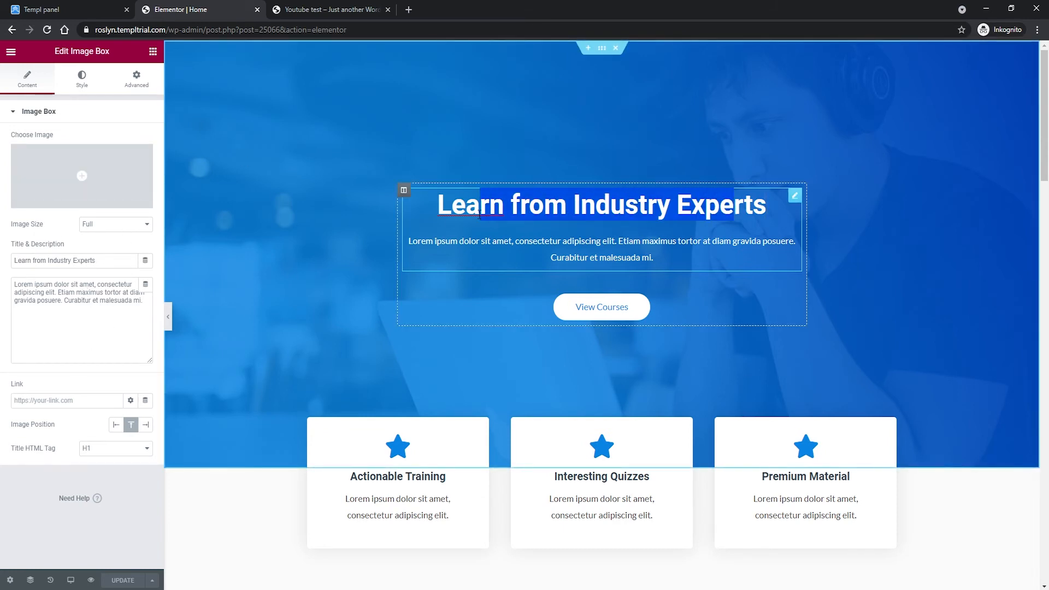
mouse_move(11, 247)
mouse_down()
mouse_move(89, 260)
mouse_move(8, 266)
mouse_up()
click(94, 259)
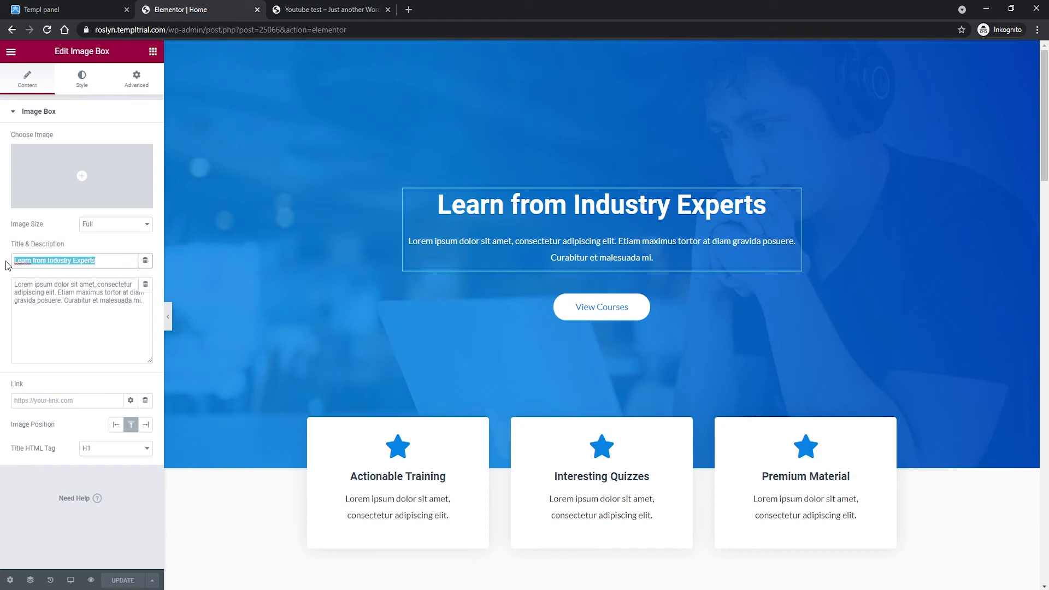
click(38, 261)
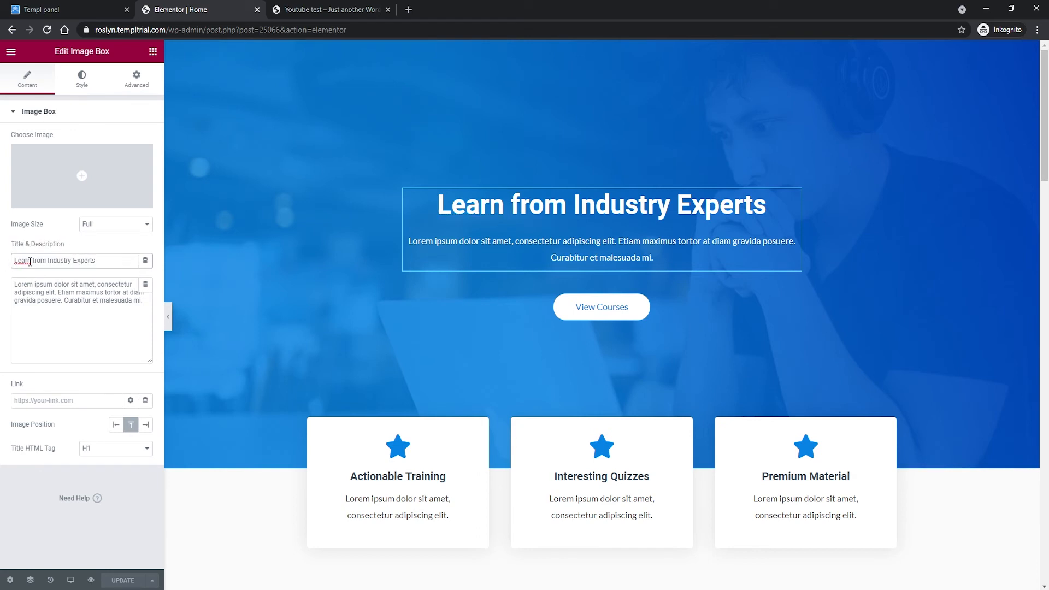
drag(35, 262, 59, 261)
click(79, 260)
text(Beginners)
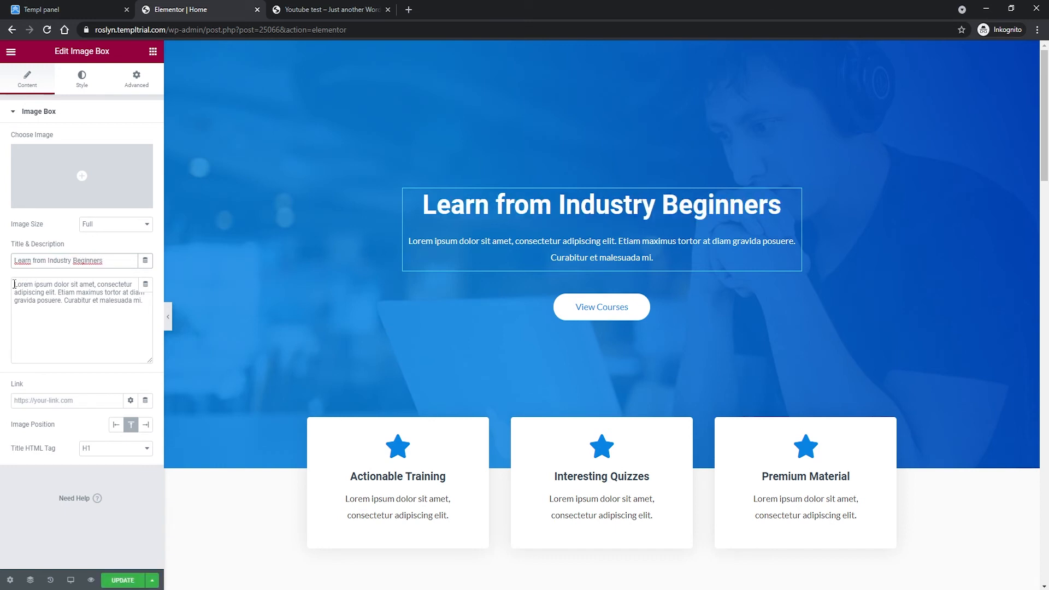
- Duplicate the hero image box's lorem ipsum description by copying its whole text and pasting it at the end
drag(15, 284, 81, 285)
click(88, 285)
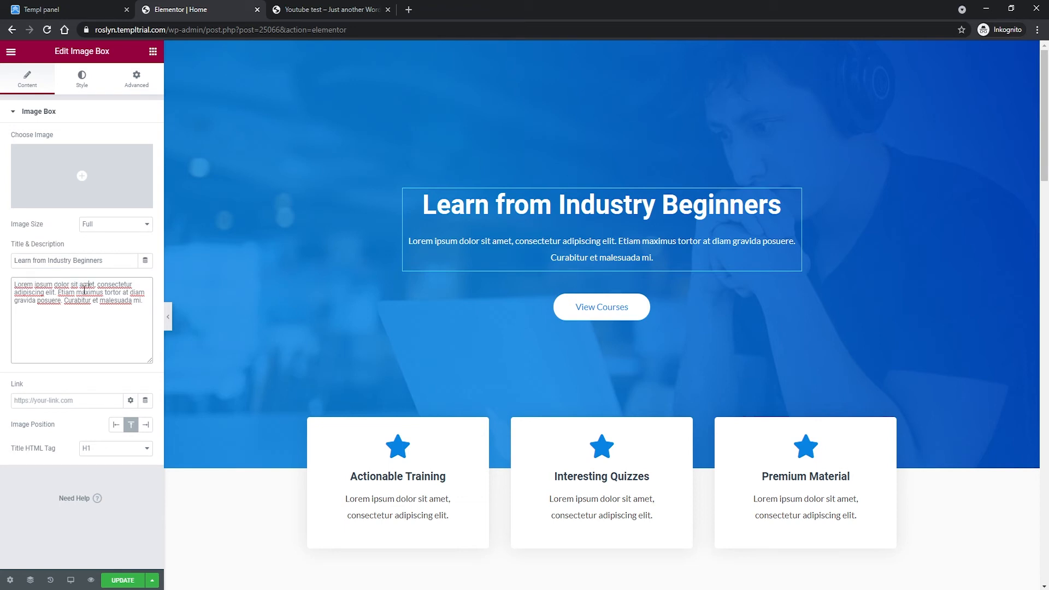
drag(17, 284, 144, 302)
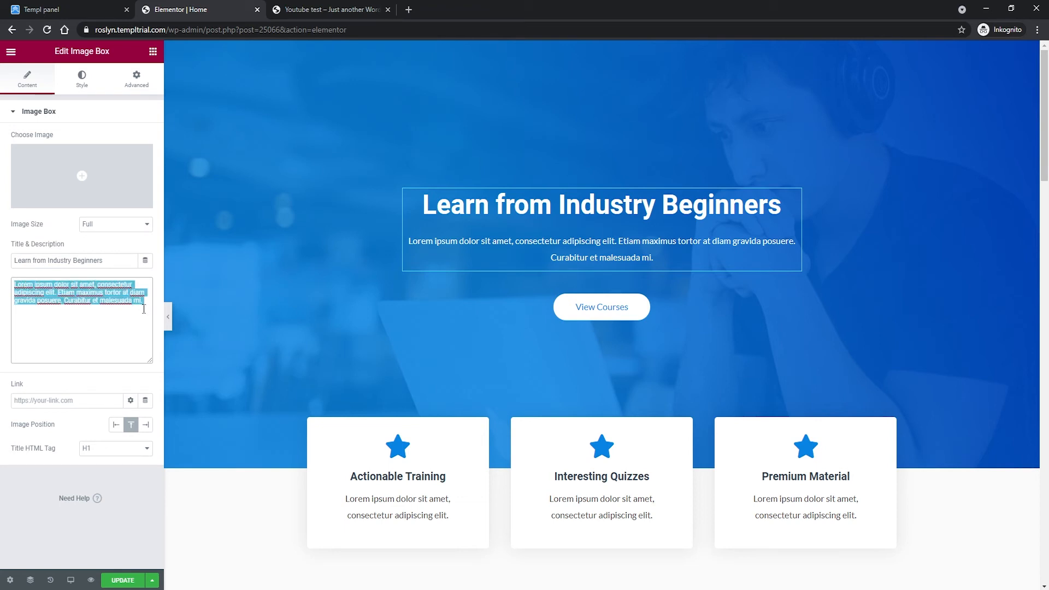
click(144, 302)
triple_click(146, 301)
key(ctrl+c)
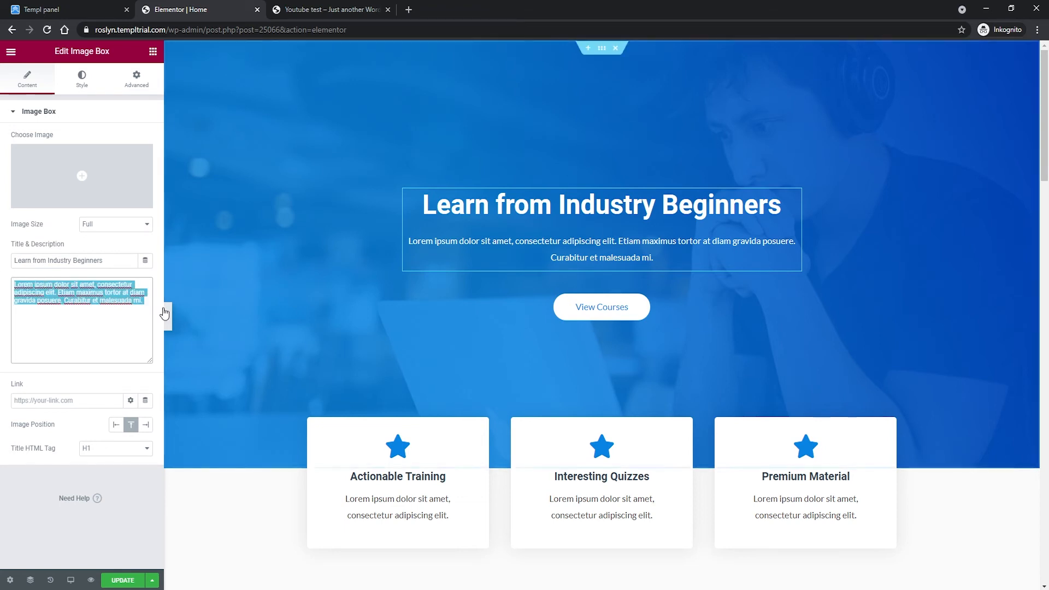
click(147, 302)
key(ctrl+v)
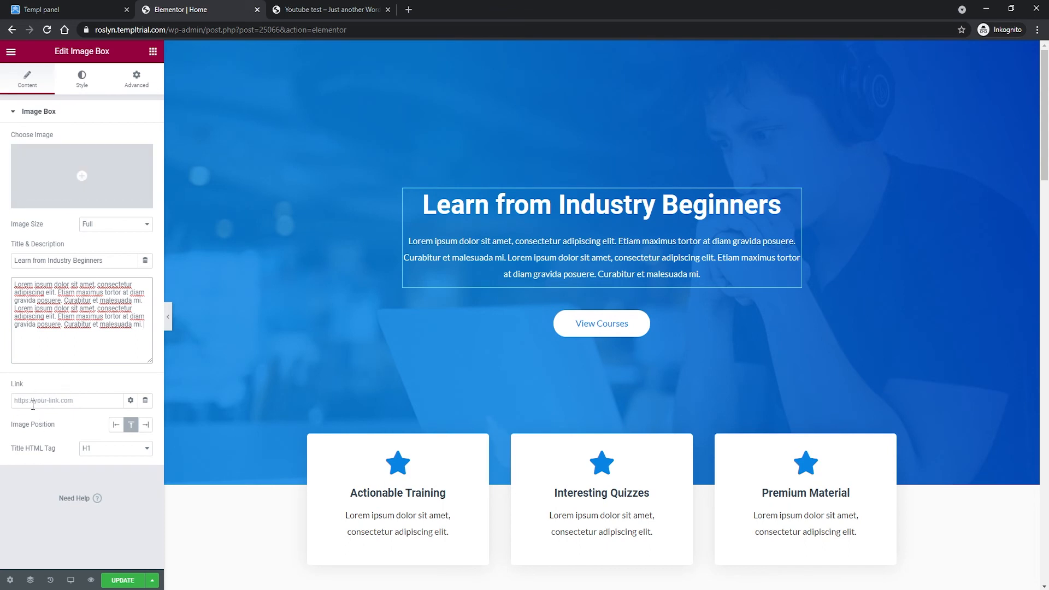
- View the settings of the View Courses button, dismiss the editing tip, and view the Actionable Training icon box's settings
click(795, 306)
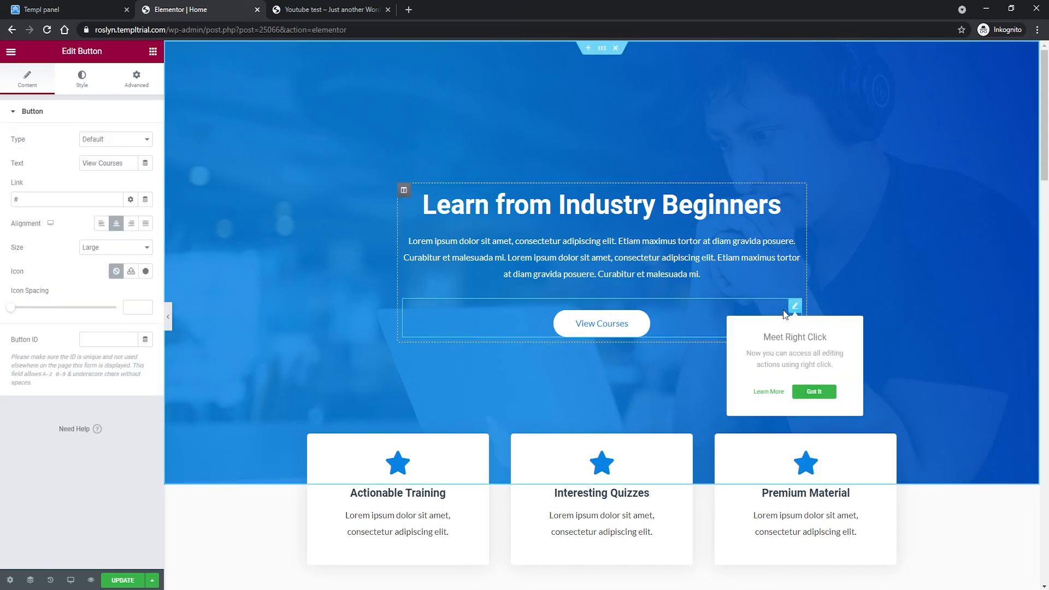
click(814, 391)
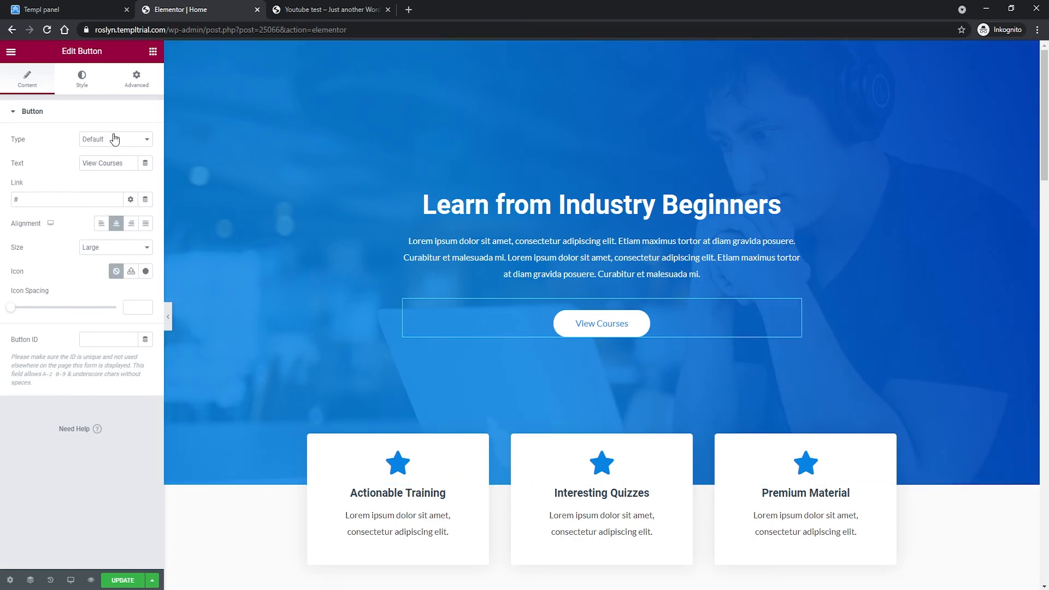
scroll(511, 253, down, 2)
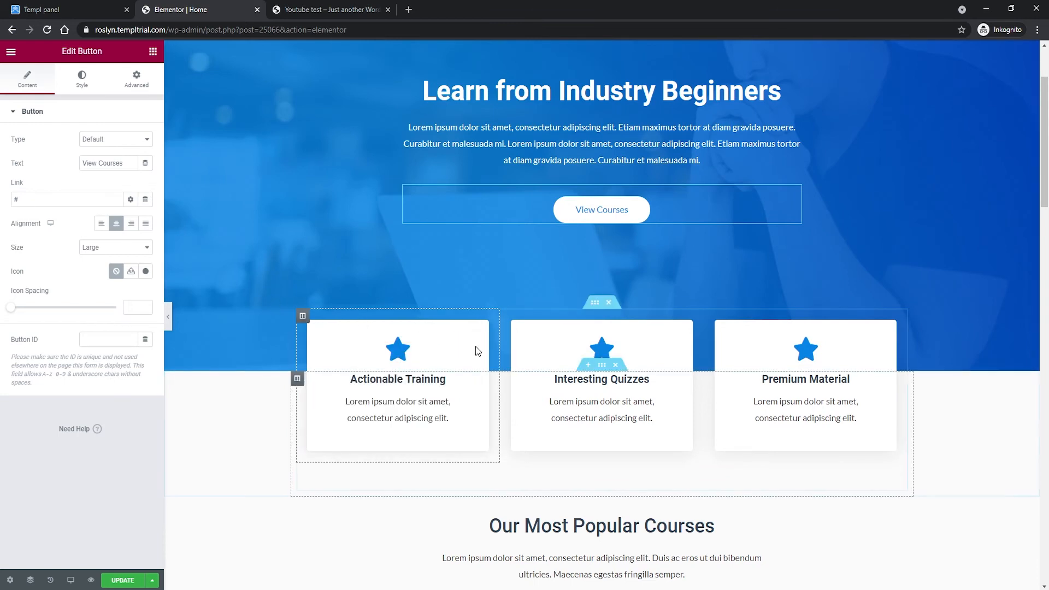
click(467, 347)
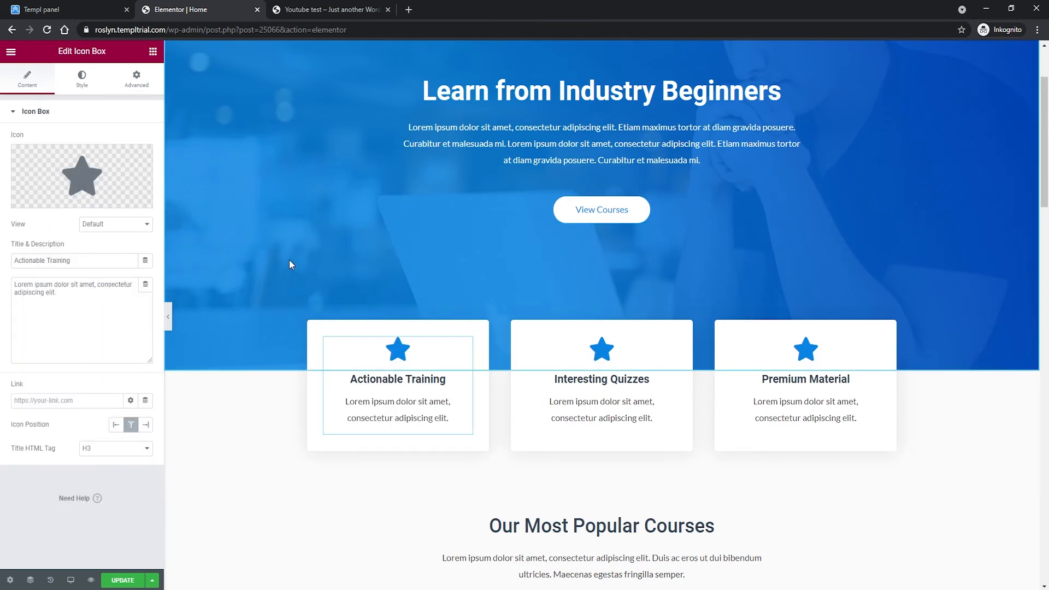
scroll(399, 324, down, 1)
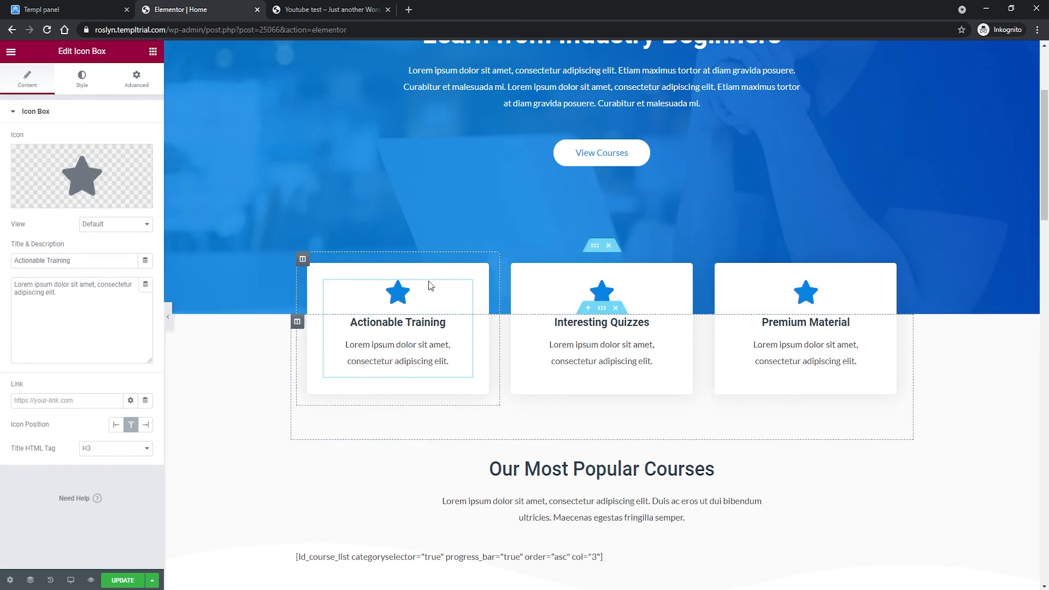
scroll(487, 278, down, 1)
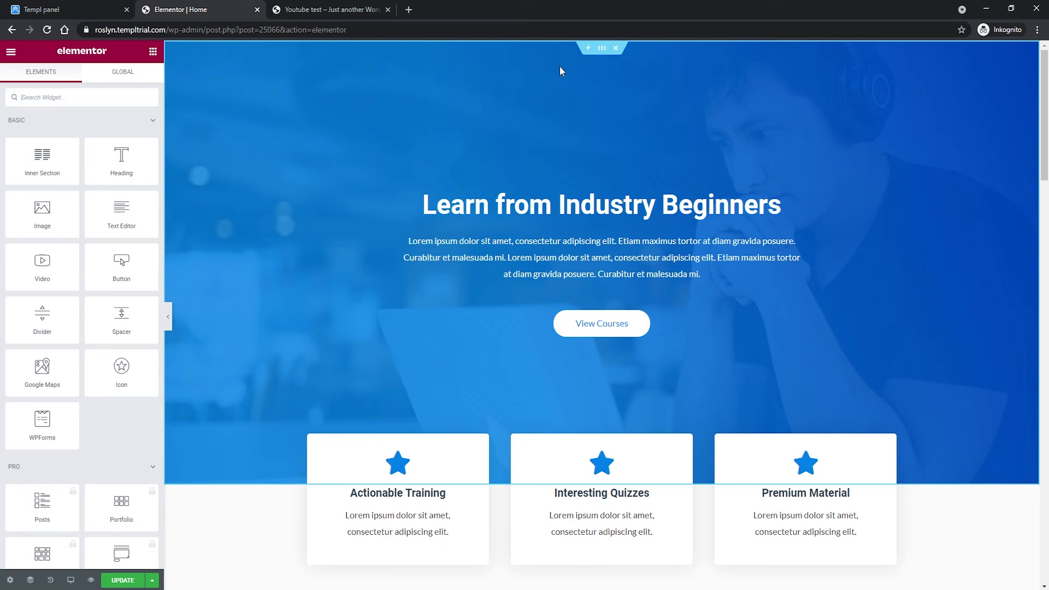
- Start a new section above the hero, open the template library for it, and look through the page templates and My Templates
click(588, 48)
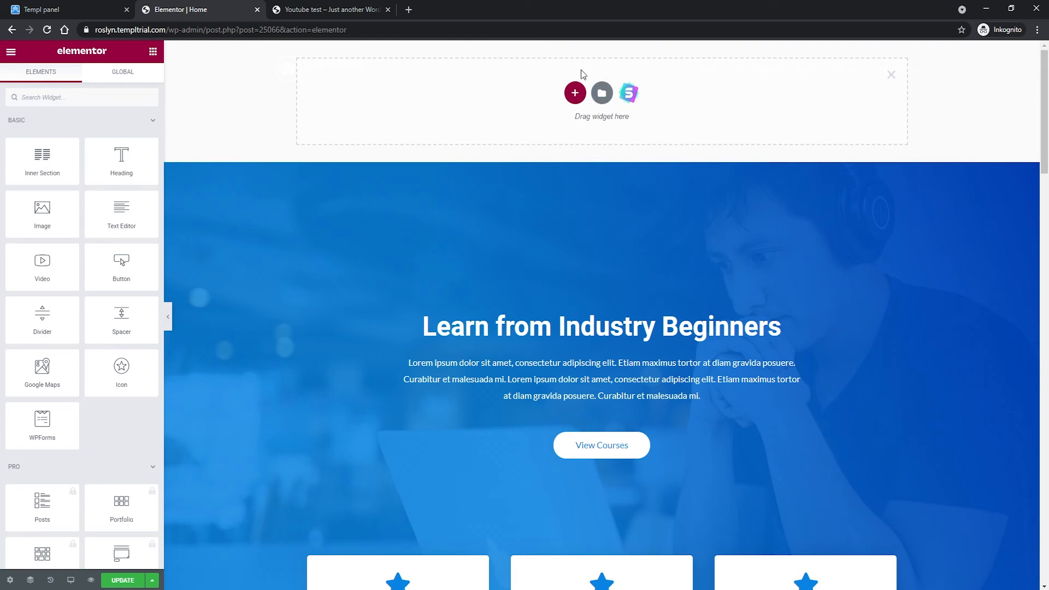
click(606, 96)
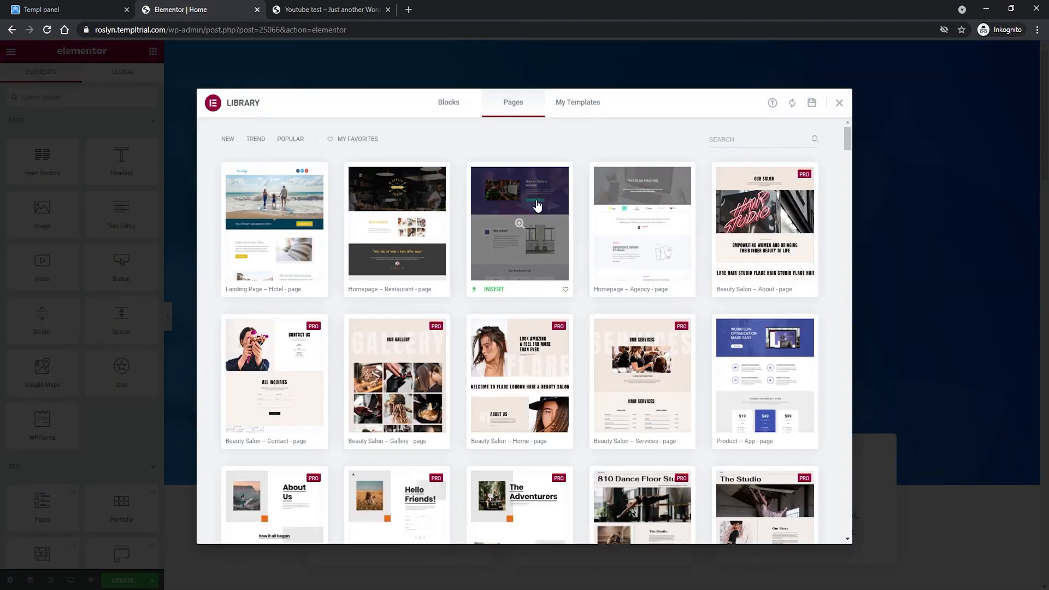
scroll(536, 206, down, 5)
scroll(621, 199, down, 5)
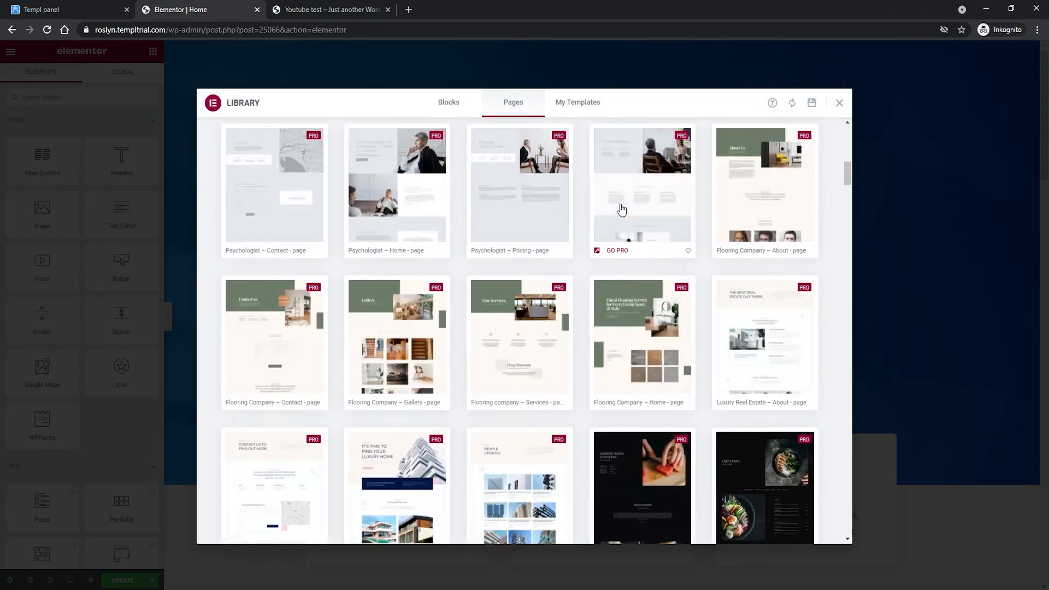
scroll(621, 205, up, 9)
scroll(621, 209, up, 2)
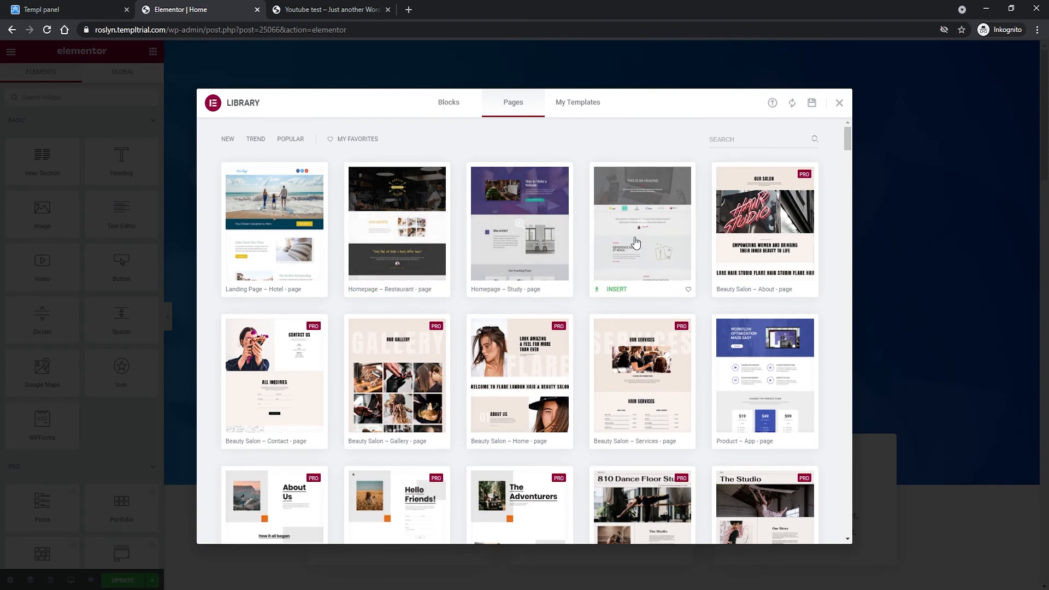
scroll(644, 229, down, 3)
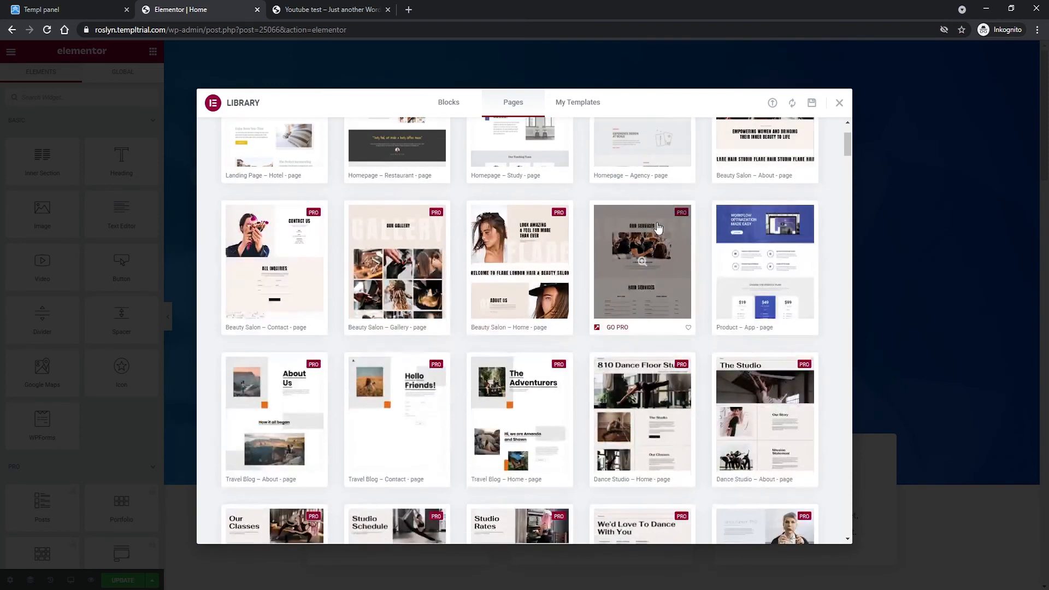
scroll(645, 230, up, 3)
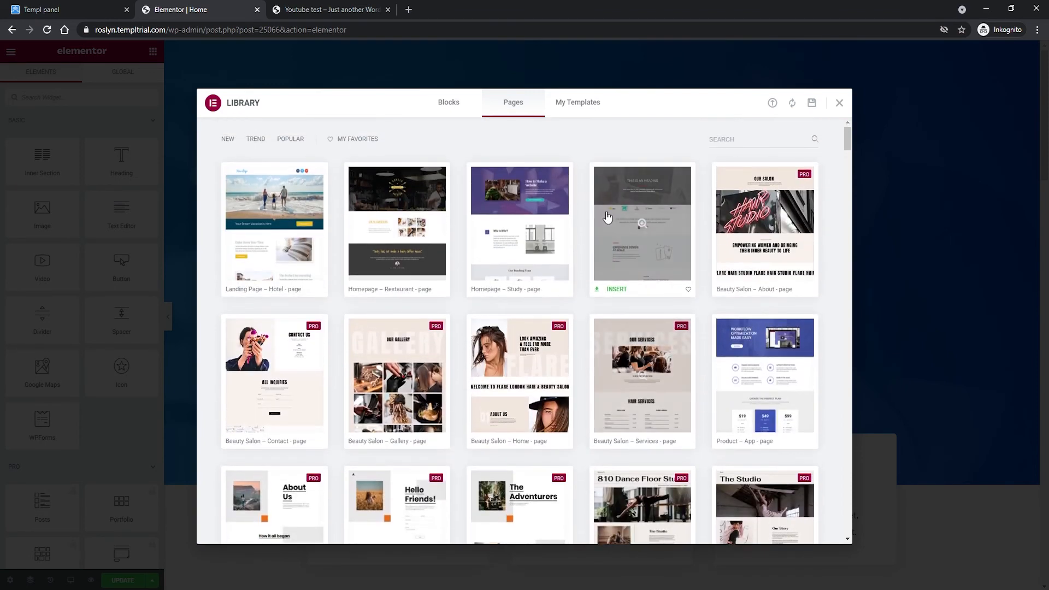
click(567, 110)
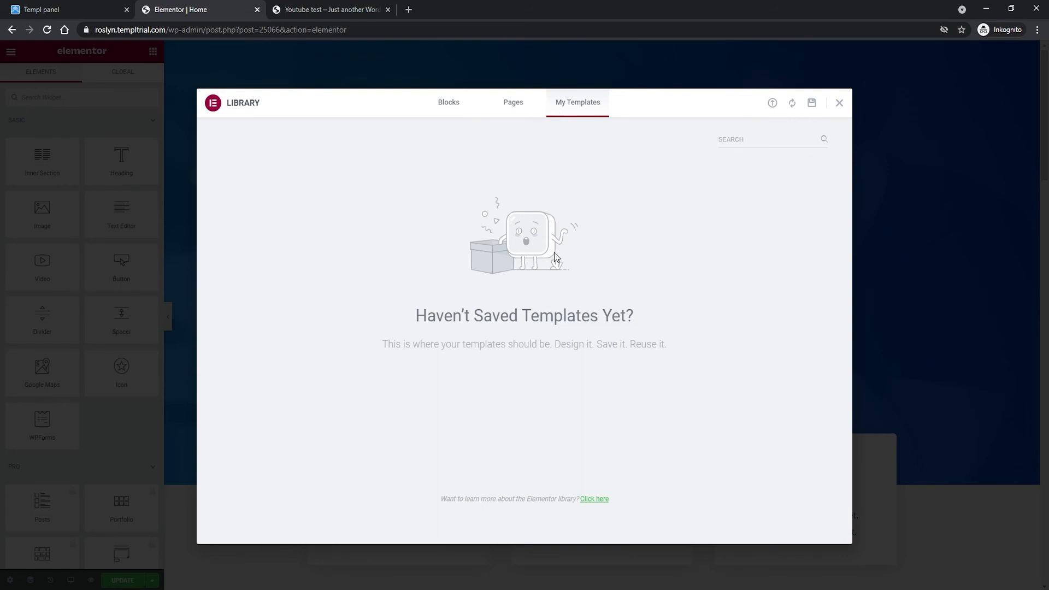
- Try to insert the light About Company block with the video from the library's blocks, and close the template library
click(451, 109)
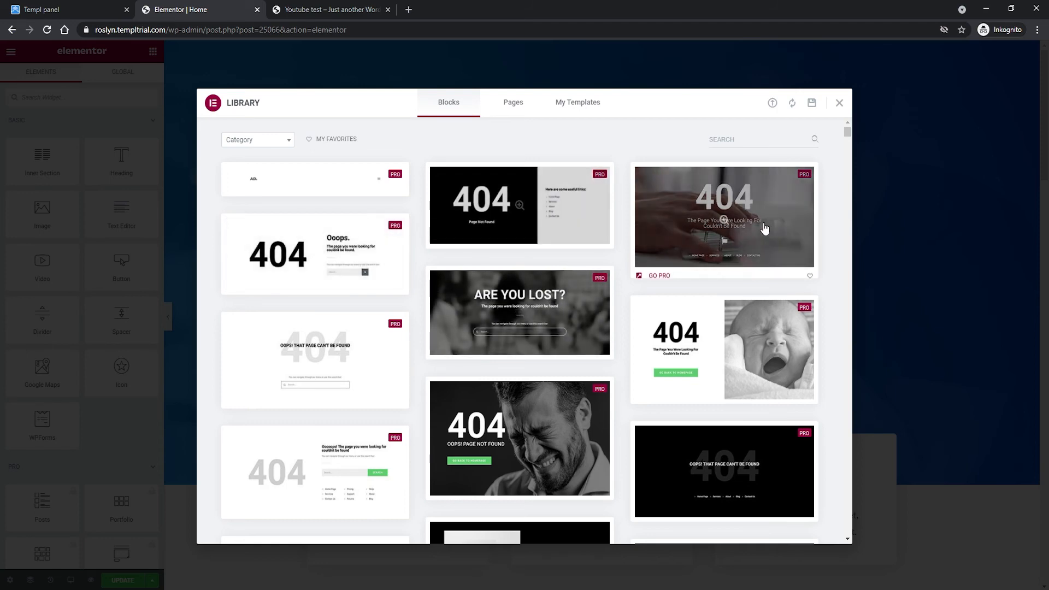
scroll(699, 286, down, 2)
scroll(573, 229, down, 2)
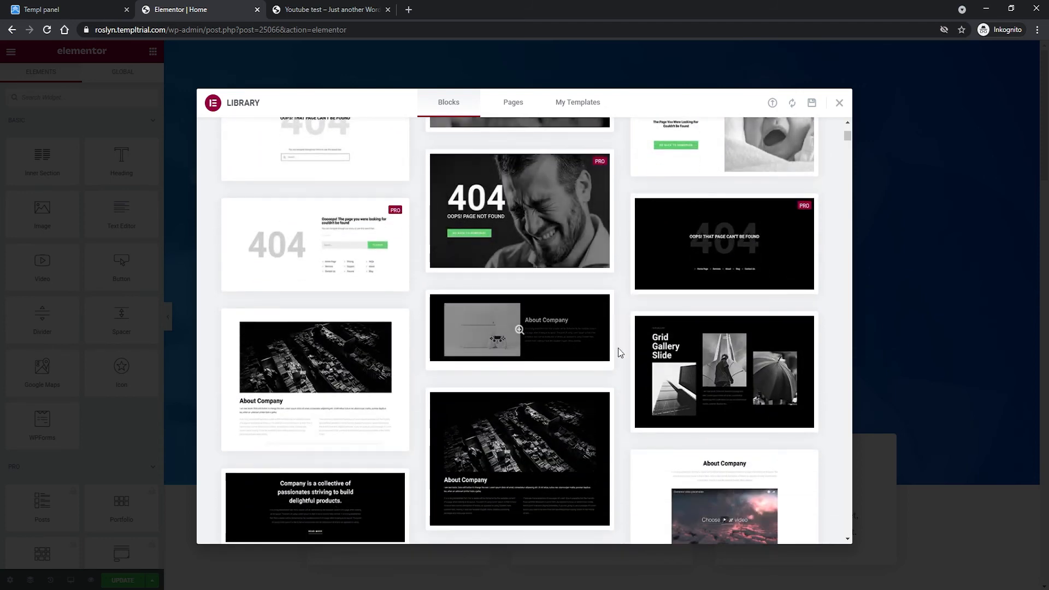
scroll(546, 301, down, 3)
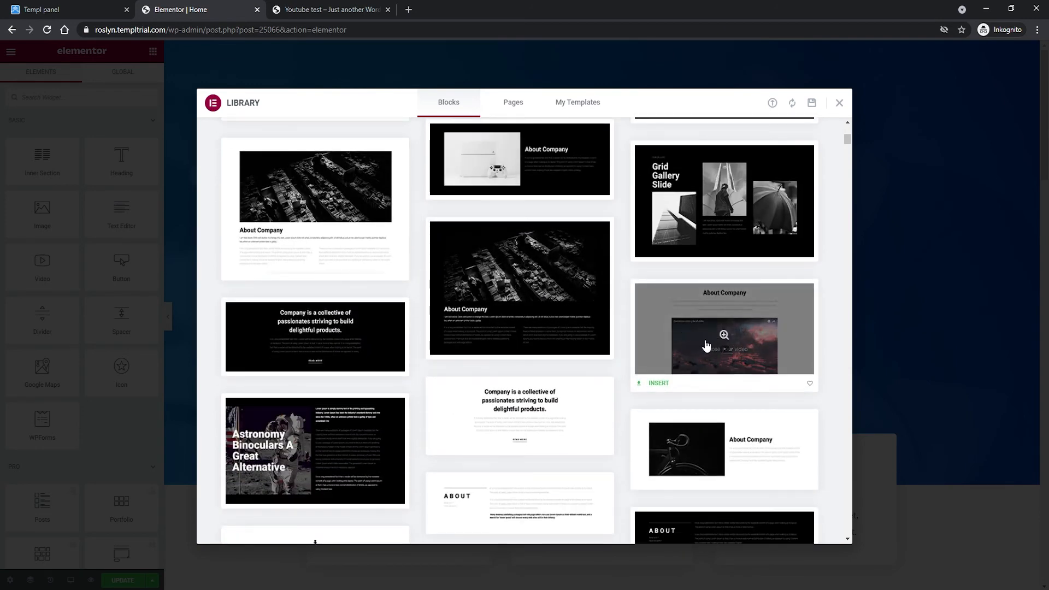
click(657, 383)
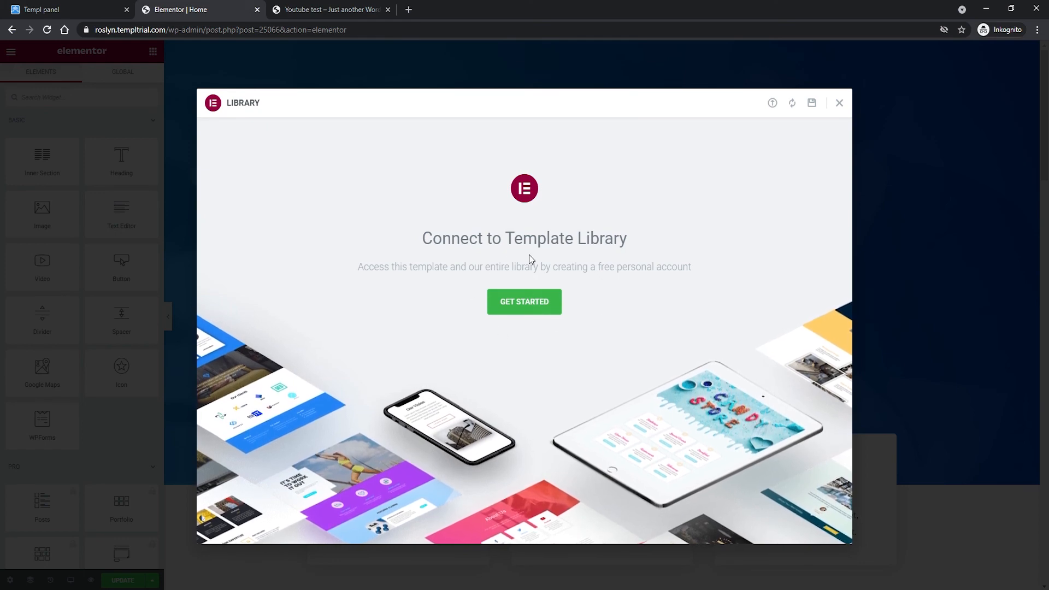
key(Escape)
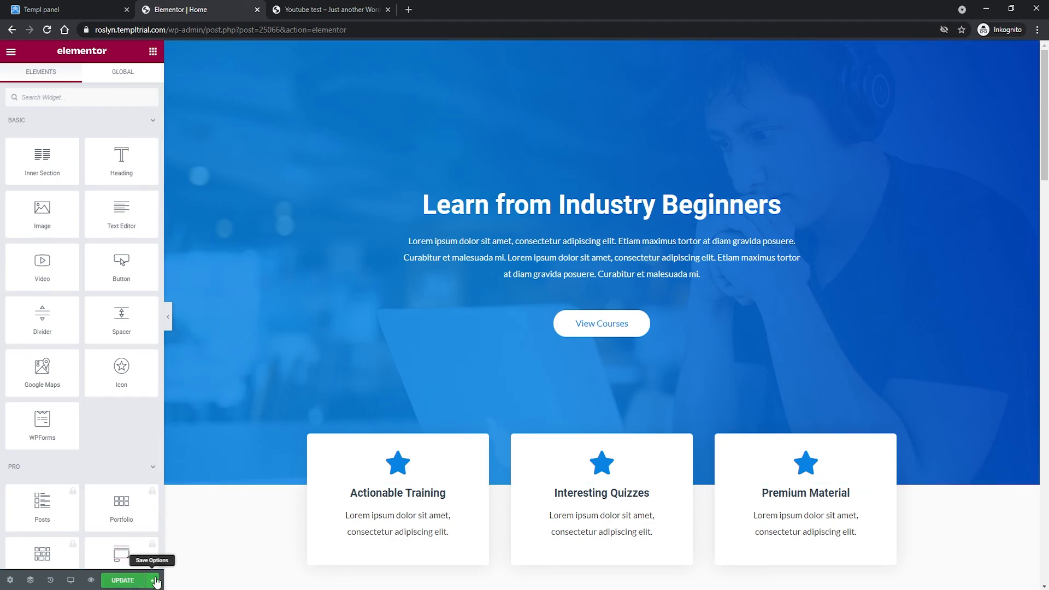
- Save the Home page changes and check the hero title and description on the live site
click(122, 582)
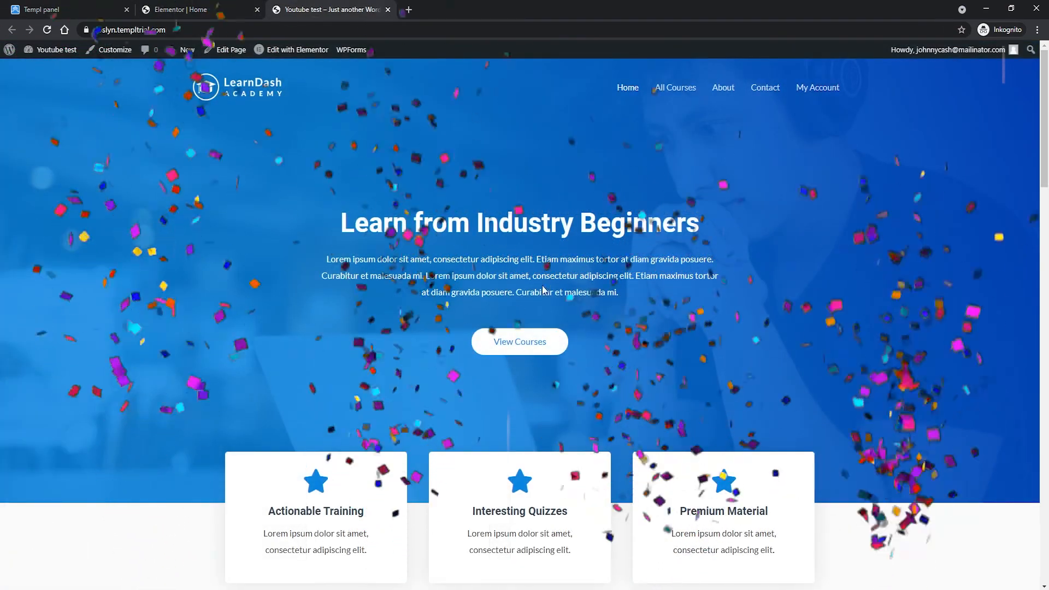
drag(340, 223, 572, 224)
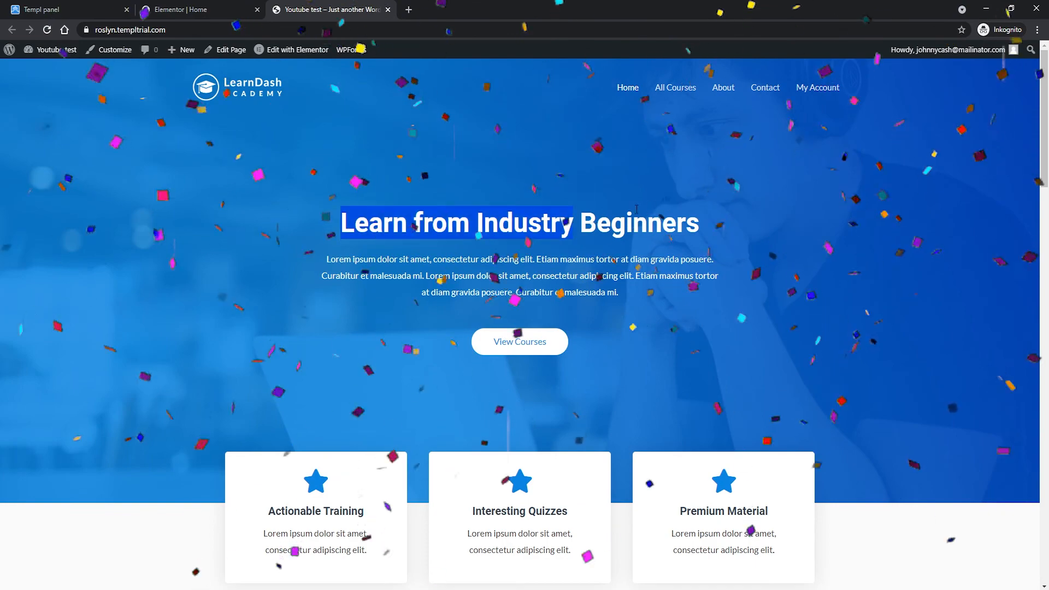
triple_click(383, 264)
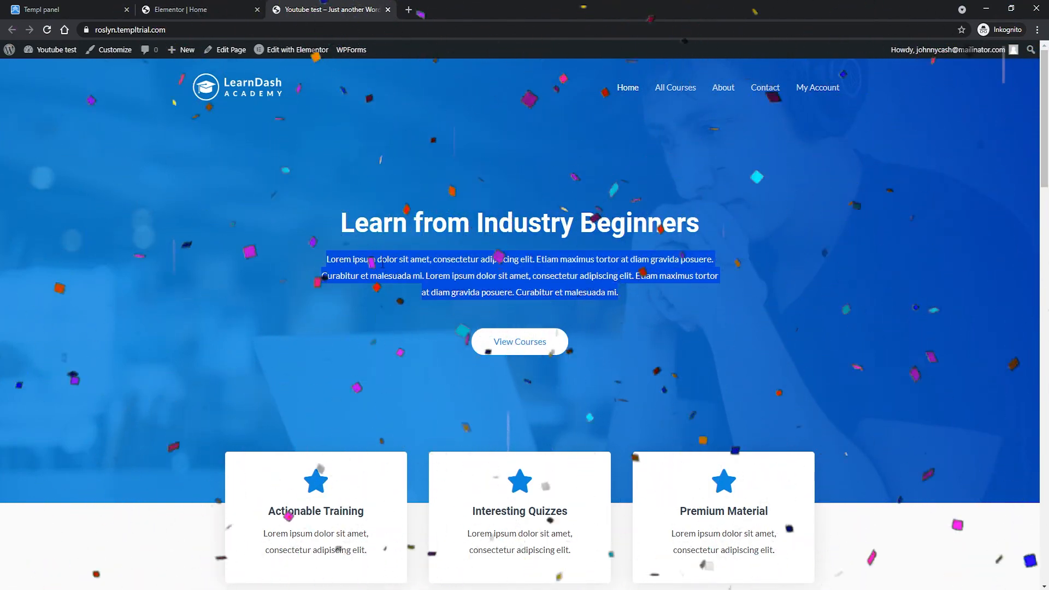
click(382, 264)
- Look through the live home page from the hero to the professional training section, and examine the site's web address
scroll(447, 252, down, 1)
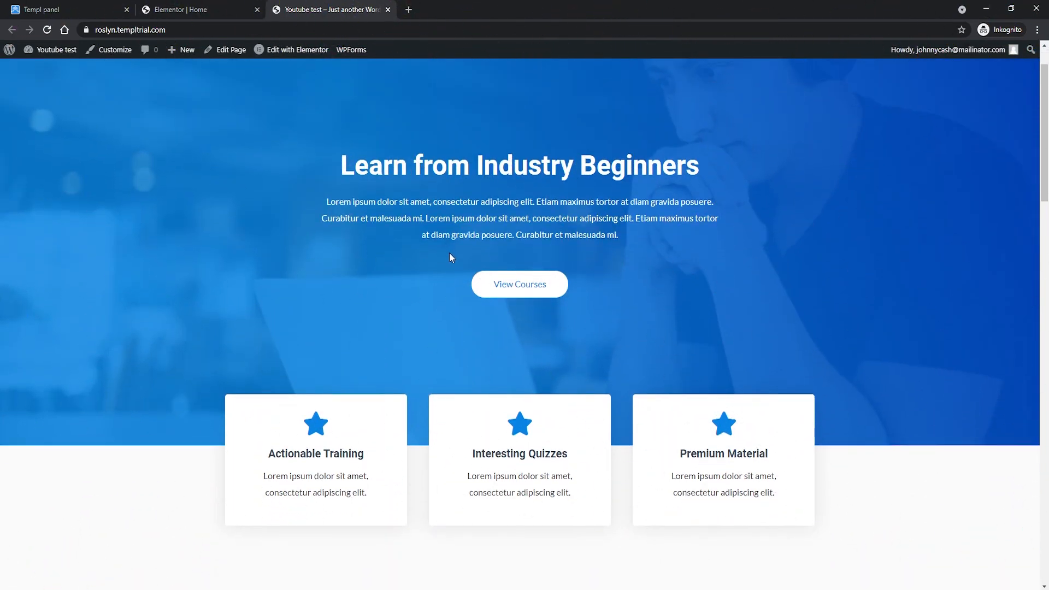
scroll(444, 262, down, 9)
scroll(470, 251, up, 8)
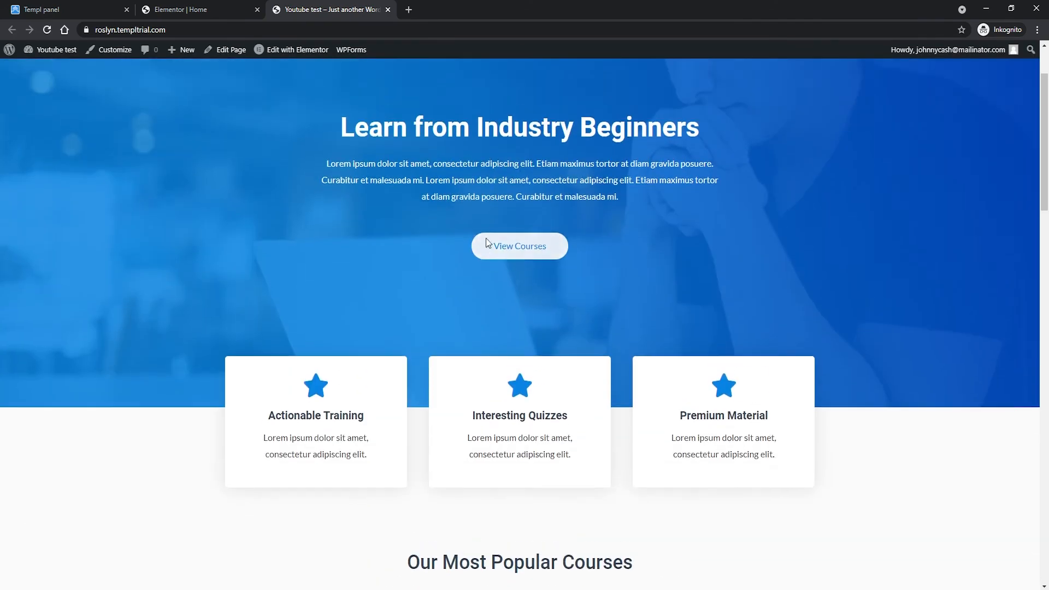
scroll(488, 243, up, 2)
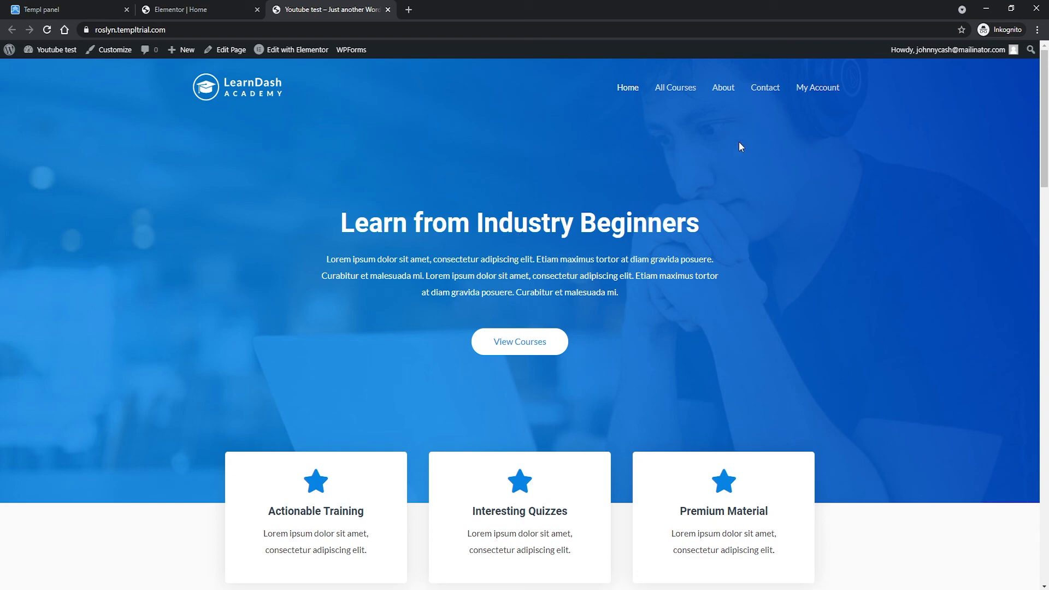
scroll(690, 244, down, 15)
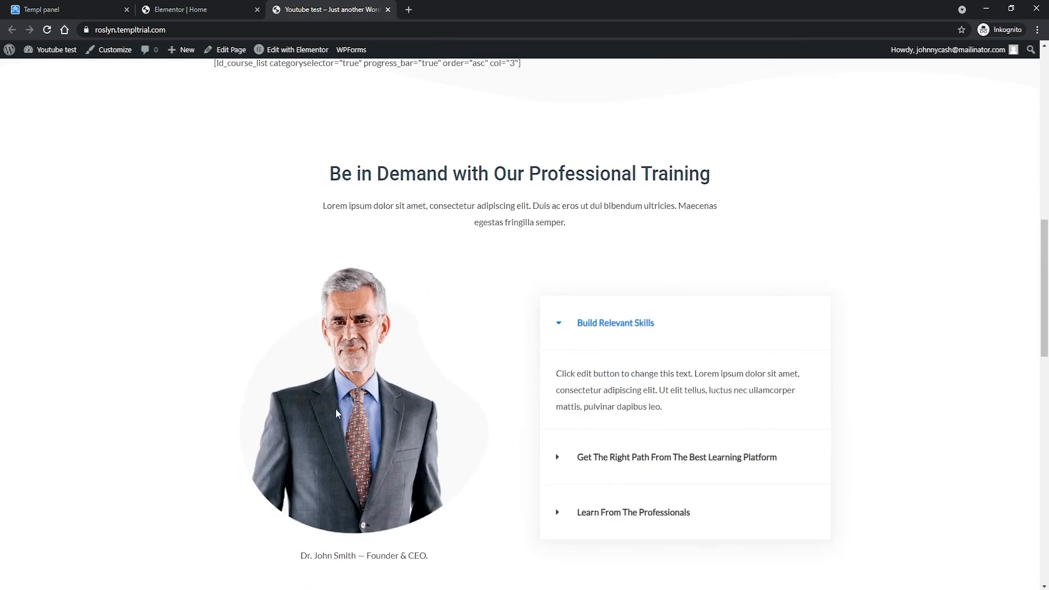
scroll(403, 351, up, 15)
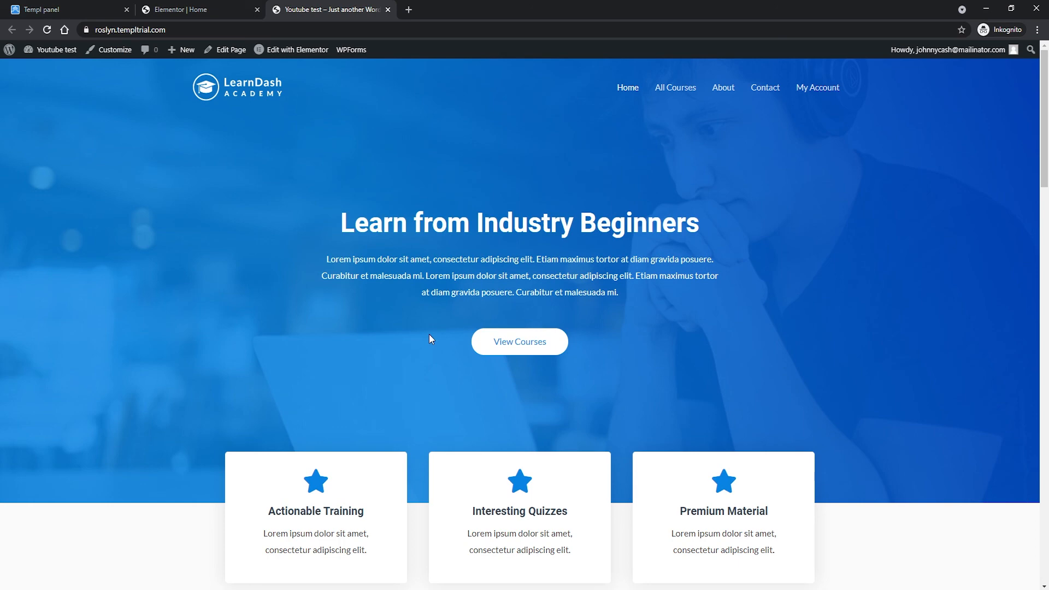
click(109, 29)
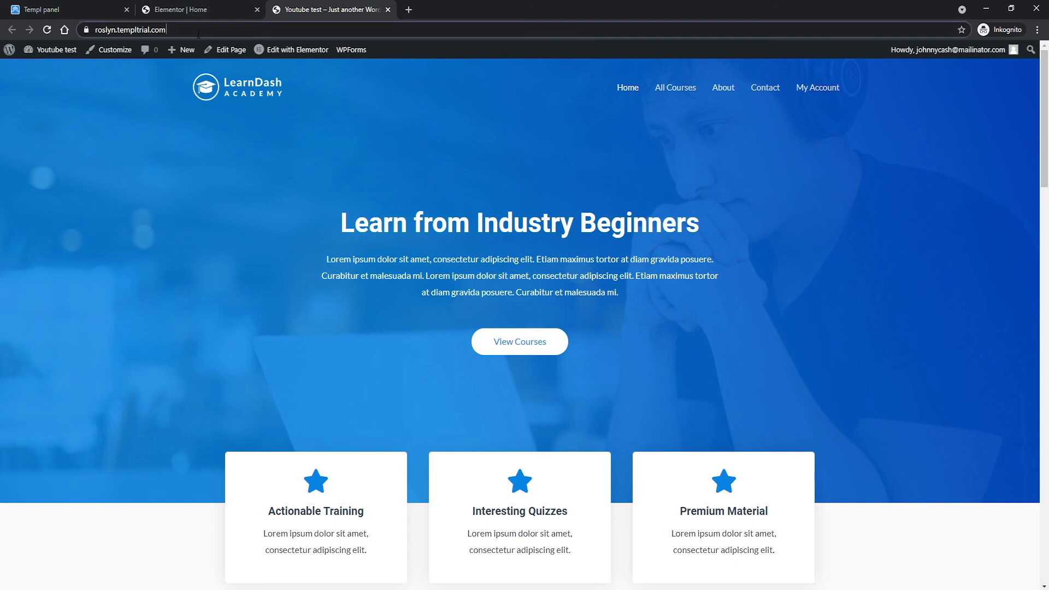
click(144, 33)
drag(190, 31, 136, 33)
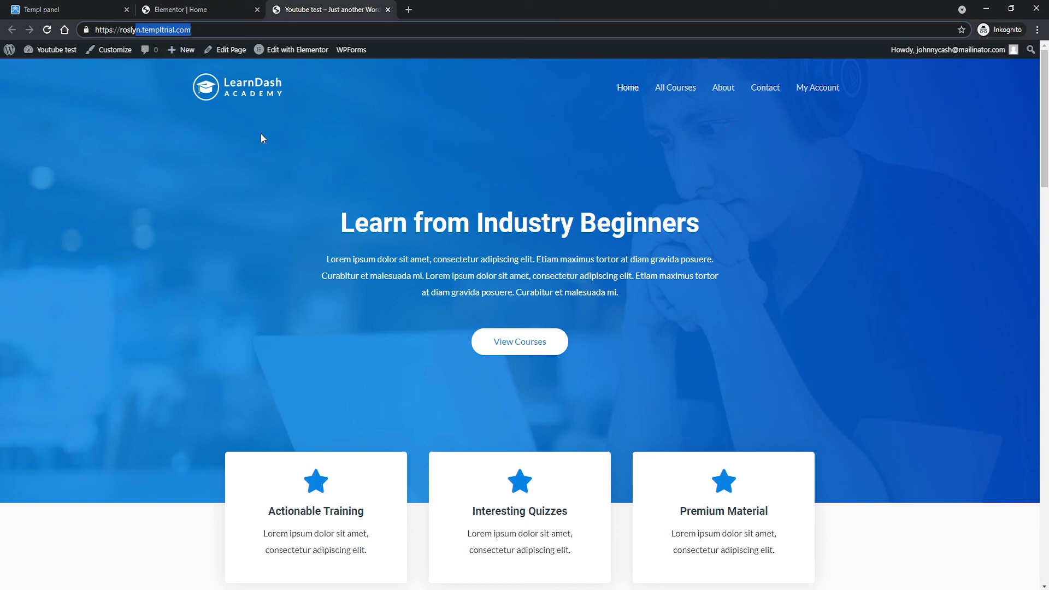
click(343, 217)
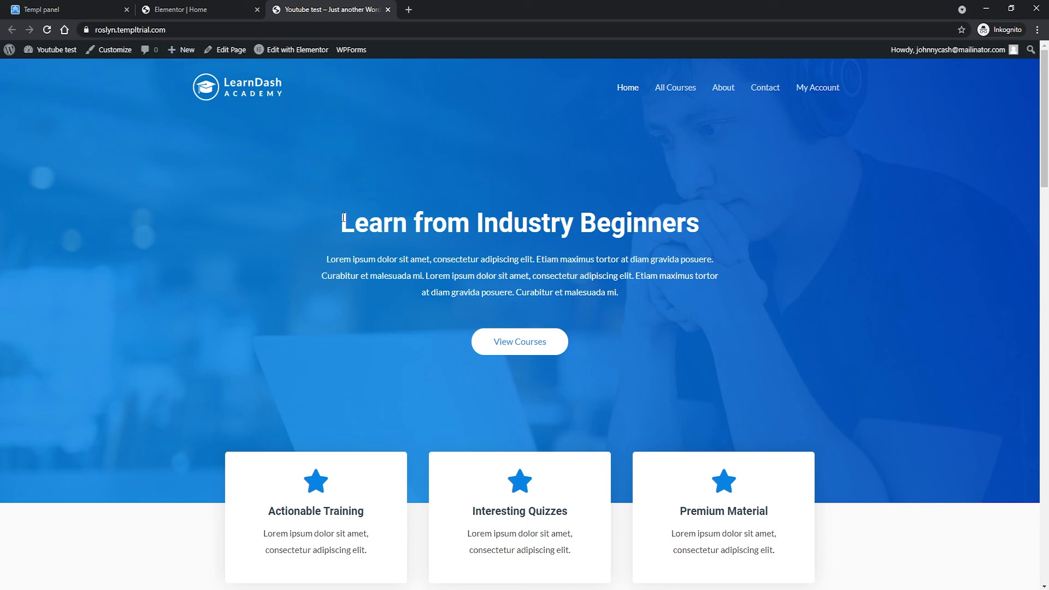